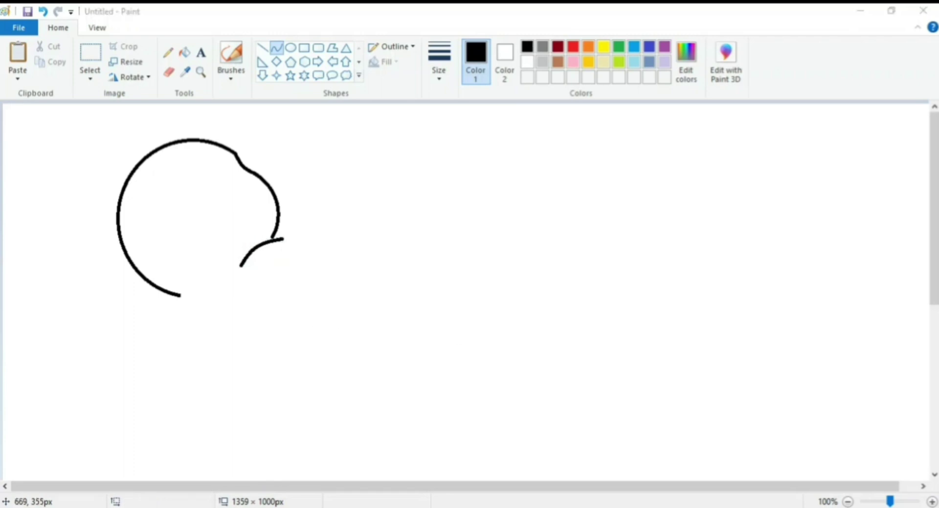
Draw the curved upper and lower outlines of the arm tucked beneath the baby's head.
drag(179, 295, 242, 266)
click(207, 271)
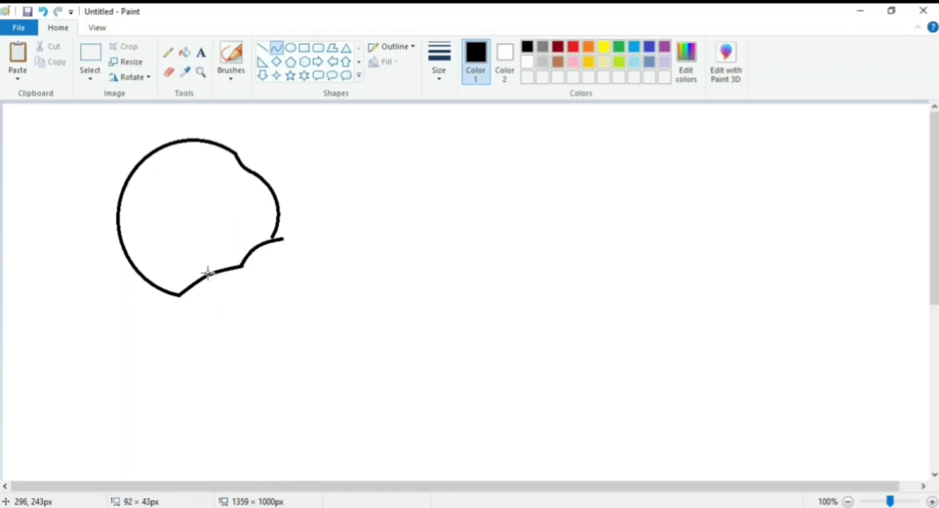
click(207, 271)
mouse_move(189, 318)
mouse_down()
mouse_move(288, 282)
mouse_move(299, 264)
mouse_move(264, 315)
mouse_move(267, 309)
mouse_up()
click(267, 308)
click(285, 321)
Draw the front curve of the bent leg and the short chest line linking it to the arm.
mouse_move(295, 269)
mouse_down()
mouse_move(318, 277)
mouse_move(346, 223)
mouse_up()
key(ctrl+z)
click(306, 283)
drag(333, 263, 315, 263)
click(319, 242)
drag(415, 318, 417, 318)
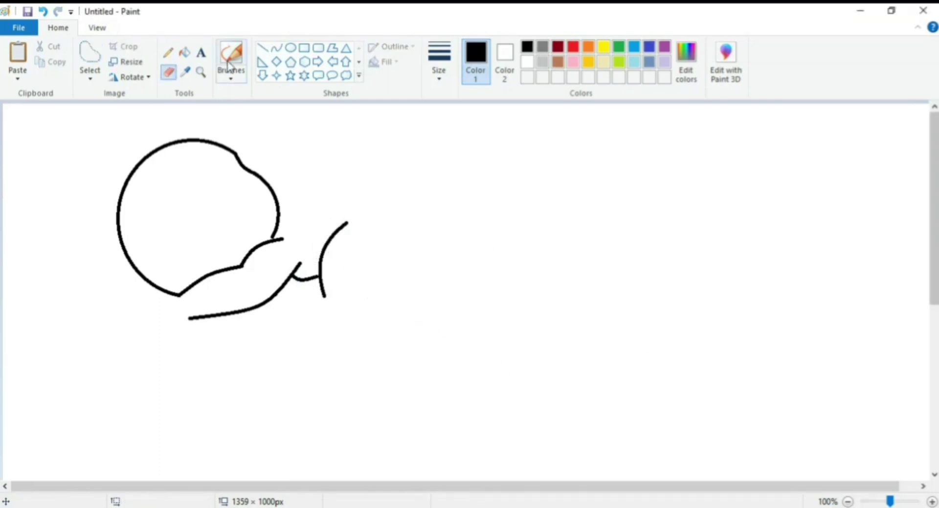
Draw the rounded top of the thigh and the upper ankle line below its end with the Curve tool.
click(277, 48)
mouse_move(346, 223)
mouse_down()
mouse_move(409, 252)
mouse_move(375, 212)
mouse_move(415, 205)
mouse_up()
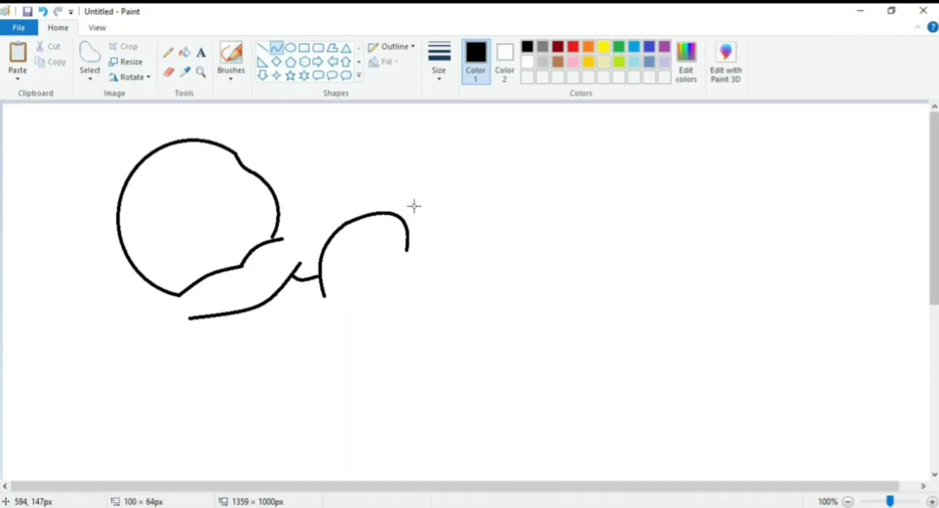
mouse_move(376, 259)
mouse_down()
mouse_move(430, 256)
mouse_move(405, 248)
mouse_up()
click(404, 248)
click(477, 353)
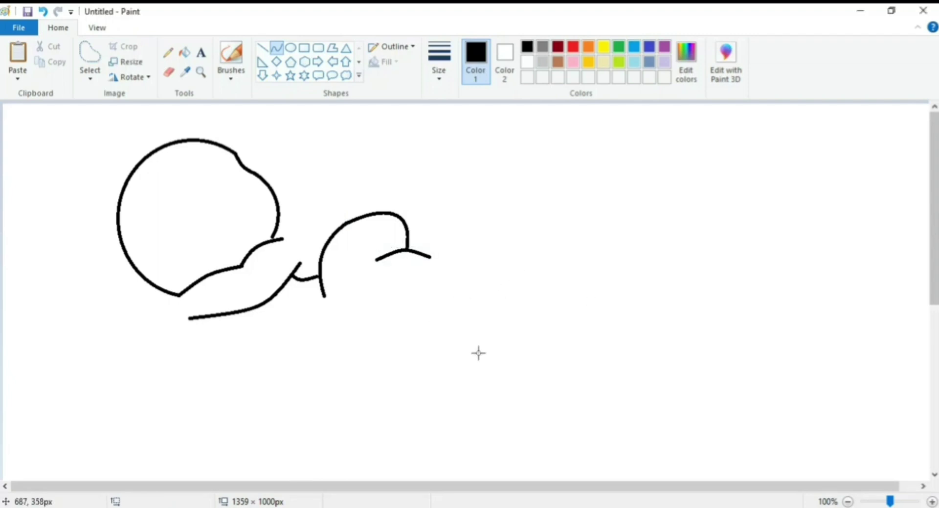
Complete the front foot with a curved sole, a small squared toe tip and a bumpy upper edge.
mouse_move(389, 309)
mouse_down()
mouse_move(434, 286)
mouse_move(421, 298)
mouse_move(405, 289)
mouse_move(419, 284)
mouse_move(474, 286)
mouse_move(454, 292)
mouse_up()
click(167, 52)
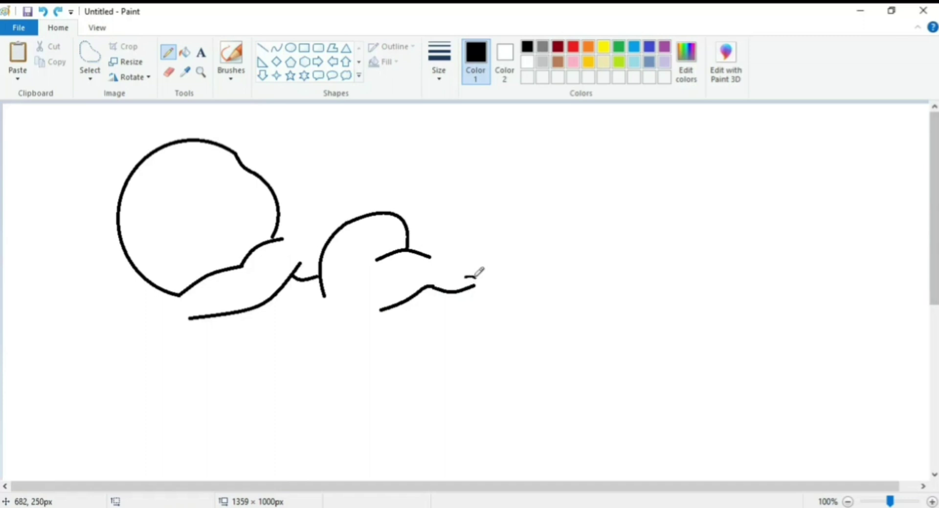
click(276, 47)
mouse_move(426, 258)
mouse_down()
mouse_move(451, 262)
mouse_move(447, 253)
mouse_up()
click(505, 269)
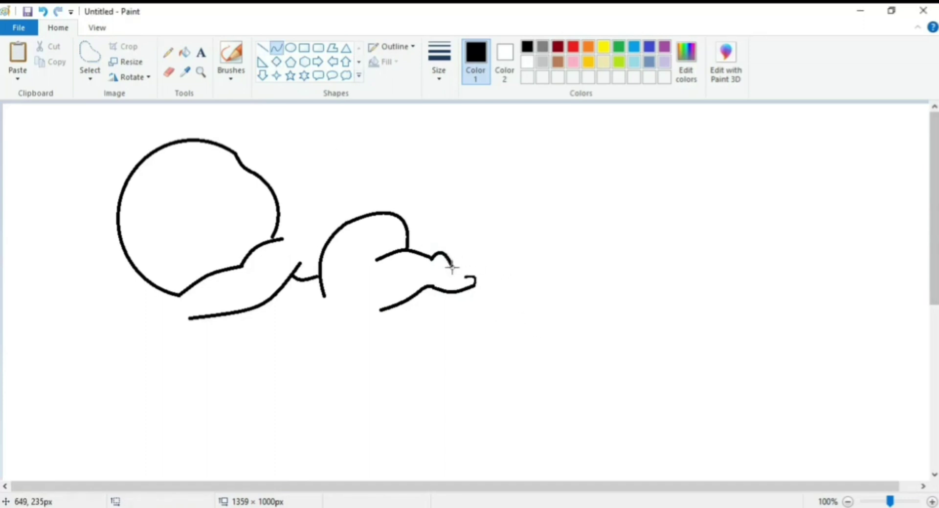
click(460, 269)
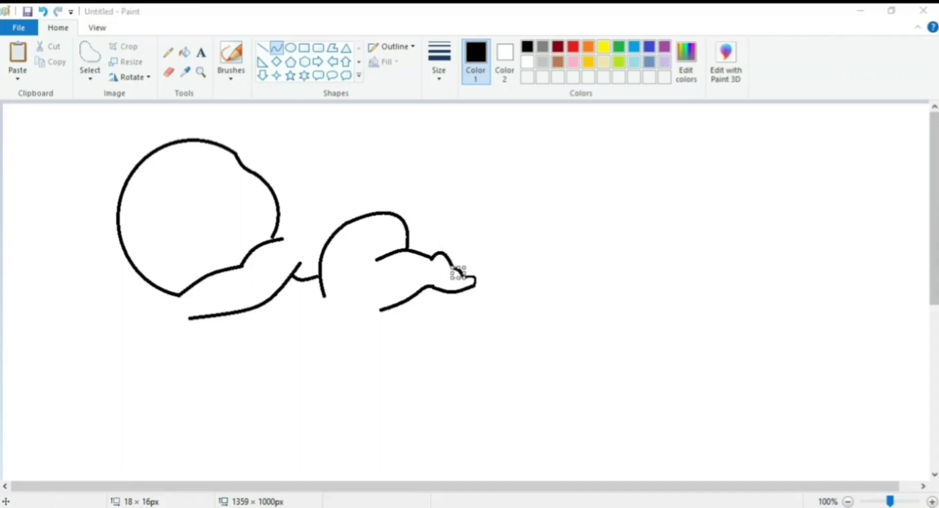
Draw the curved body lines running from beside the head across the back to the top of the thigh.
drag(438, 253, 423, 201)
key(ctrl+z)
mouse_move(278, 199)
mouse_down()
mouse_move(356, 167)
mouse_move(338, 228)
mouse_up()
click(304, 197)
click(304, 197)
key(ctrl+z)
Outline the baby's raised bottom with a small bump at the waist, a rounded top and a rear edge curving down to the foot.
mouse_move(341, 206)
mouse_down()
mouse_move(336, 181)
mouse_move(345, 203)
mouse_move(314, 186)
mouse_move(327, 170)
mouse_move(321, 153)
mouse_move(393, 133)
mouse_up()
click(379, 172)
click(313, 172)
click(322, 167)
drag(343, 153, 334, 131)
drag(353, 134, 365, 120)
drag(394, 132, 428, 180)
drag(417, 151, 420, 253)
click(451, 187)
Draw the second foot behind the front one, with a curved upper edge and small pencilled toes.
drag(429, 209, 447, 239)
click(582, 240)
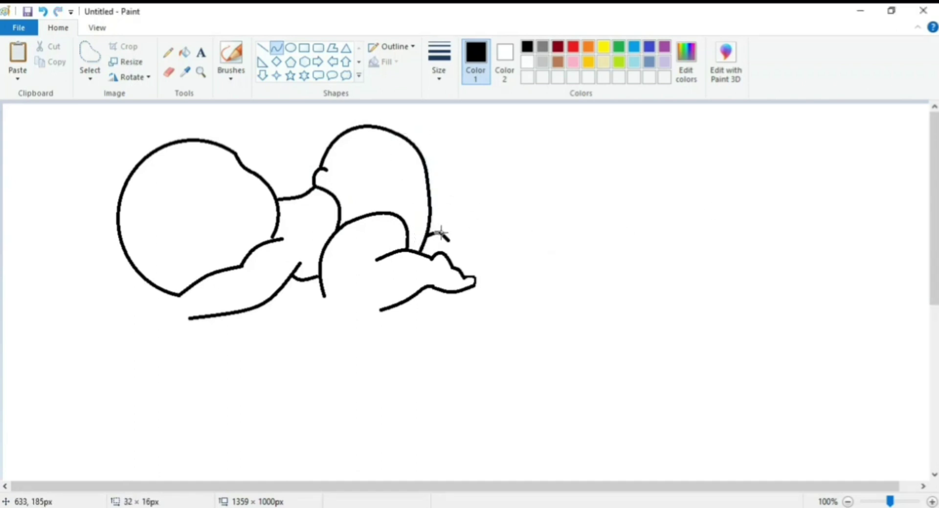
click(441, 232)
click(496, 247)
mouse_move(460, 248)
mouse_down()
mouse_move(463, 269)
mouse_move(474, 267)
mouse_move(468, 250)
mouse_up()
click(472, 270)
click(469, 271)
click(169, 52)
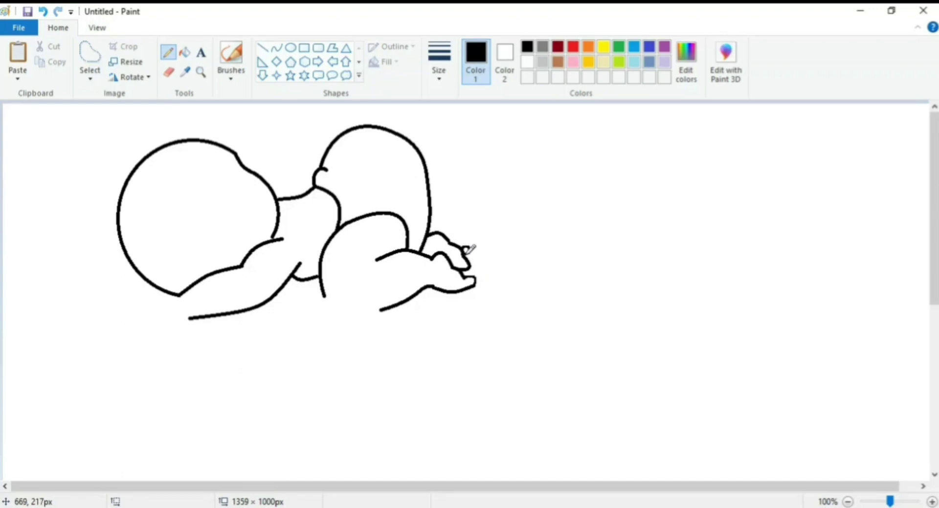
click(277, 47)
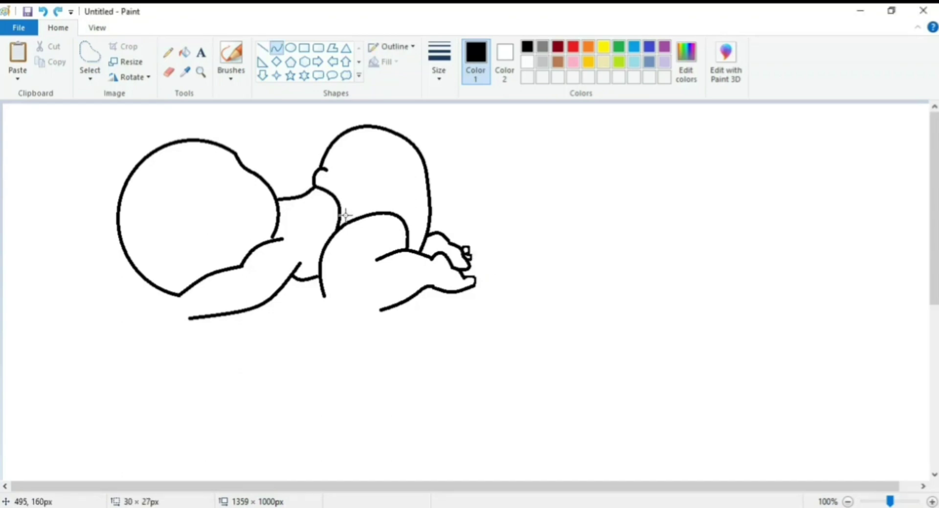
Draw two short curved creases on the bottom, just above the thigh.
click(363, 197)
drag(399, 204, 417, 233)
click(414, 215)
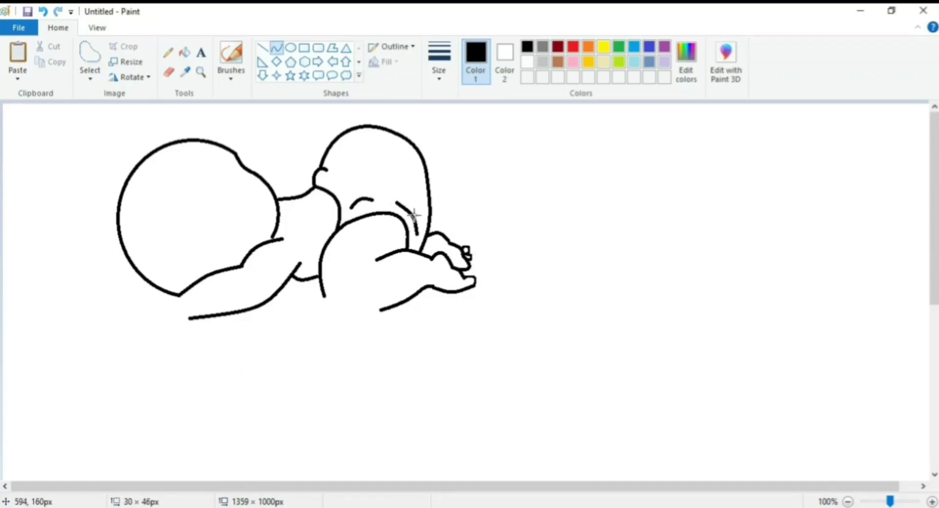
click(420, 214)
key(ctrl+z)
drag(387, 200, 415, 228)
drag(405, 212, 409, 200)
click(408, 201)
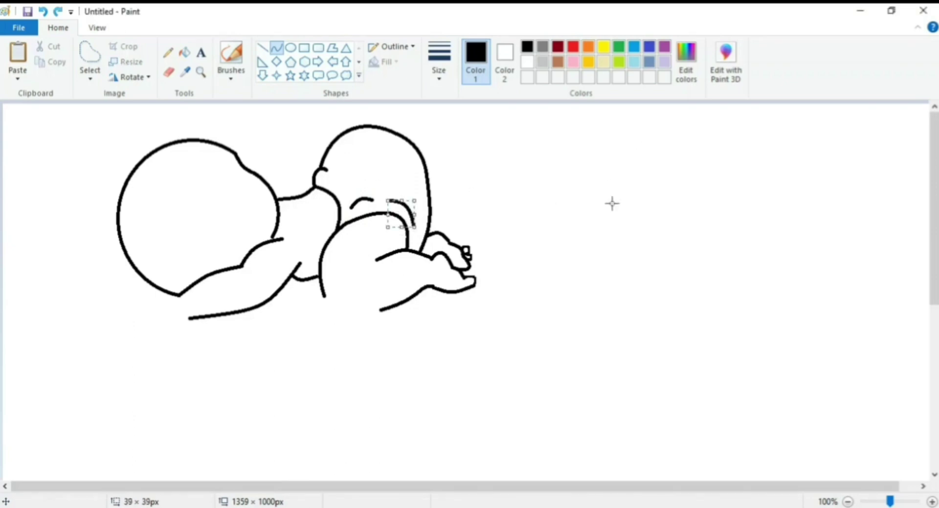
Extend the small waist crease and draw an arched back line between the head and the waist.
drag(326, 169, 338, 179)
click(335, 171)
click(335, 171)
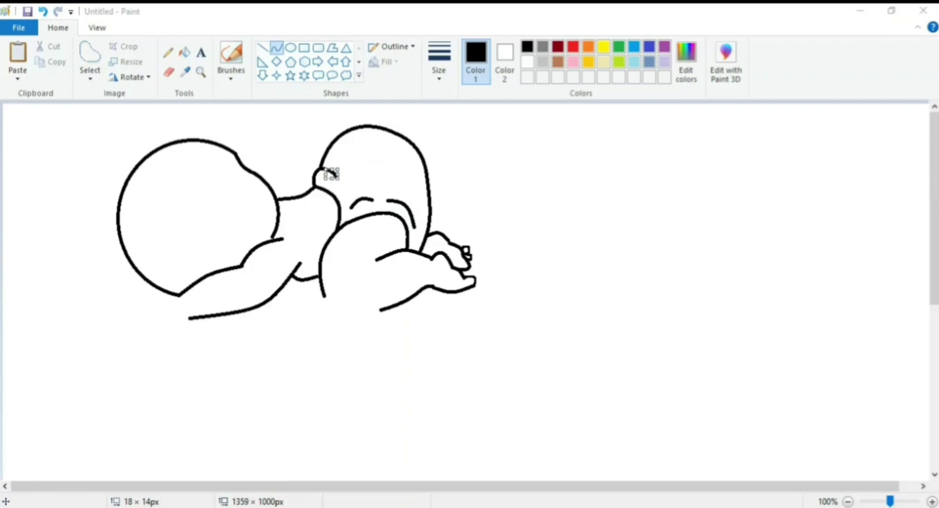
drag(262, 178, 317, 172)
drag(290, 171, 287, 149)
key(ctrl+z)
mouse_move(262, 177)
mouse_down()
mouse_move(281, 166)
mouse_move(316, 171)
mouse_move(287, 163)
mouse_move(288, 154)
mouse_up()
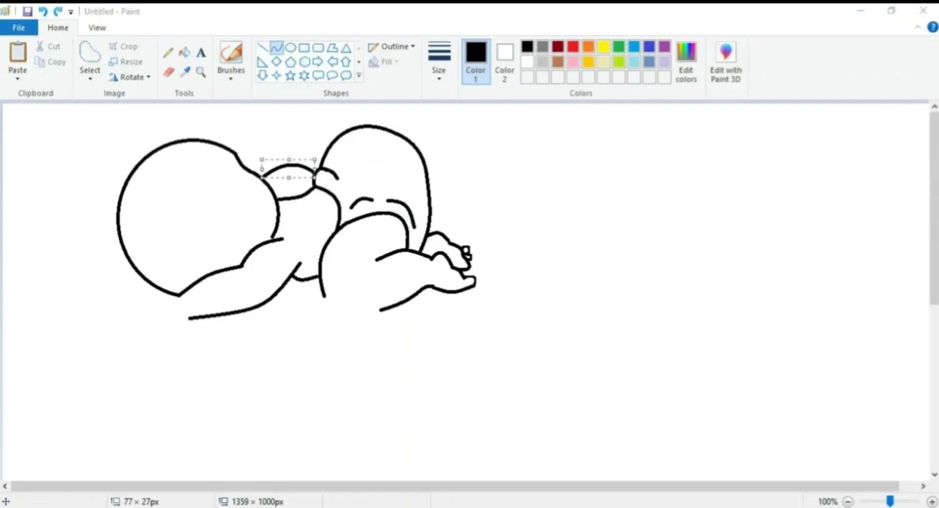
Draw a rounded ear on the upper edge of the head and add short curved detail lines inside it.
drag(215, 180, 265, 148)
drag(241, 163, 241, 154)
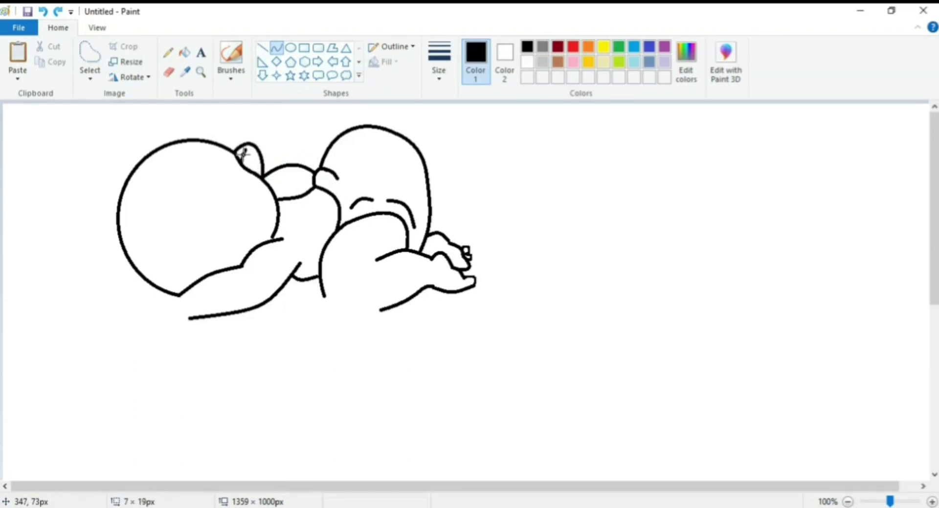
click(244, 154)
click(311, 156)
click(246, 157)
click(443, 170)
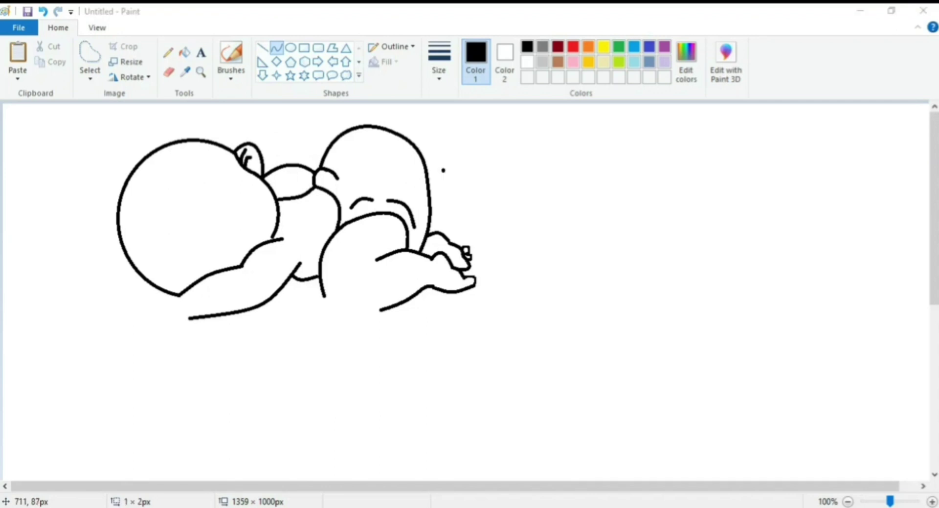
click(257, 172)
click(354, 163)
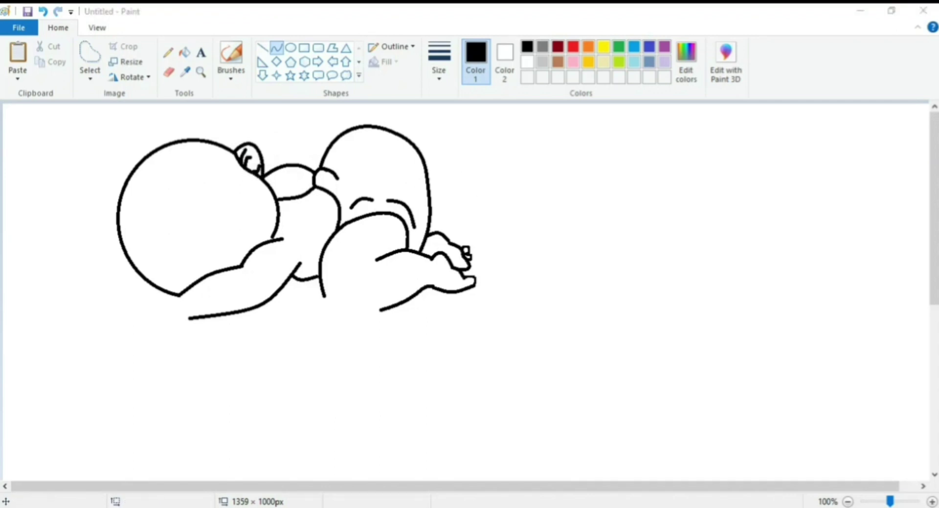
click(254, 168)
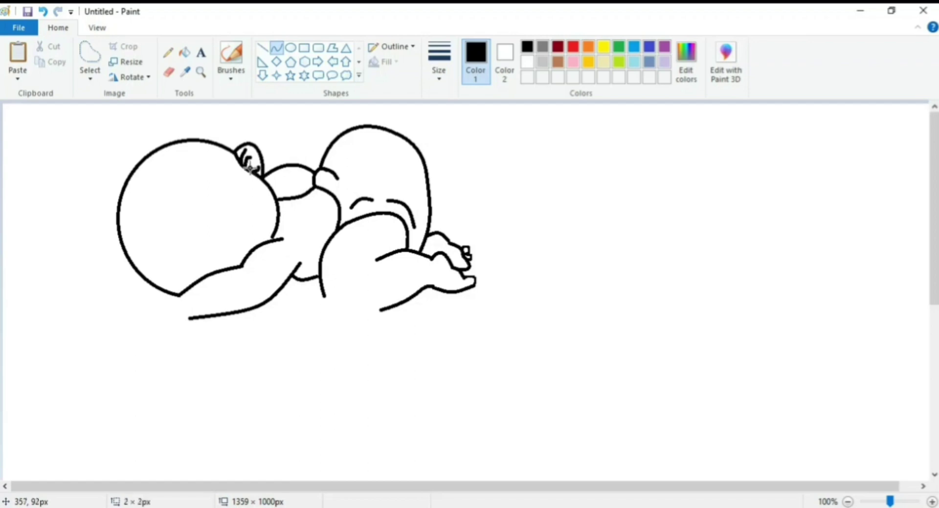
click(455, 205)
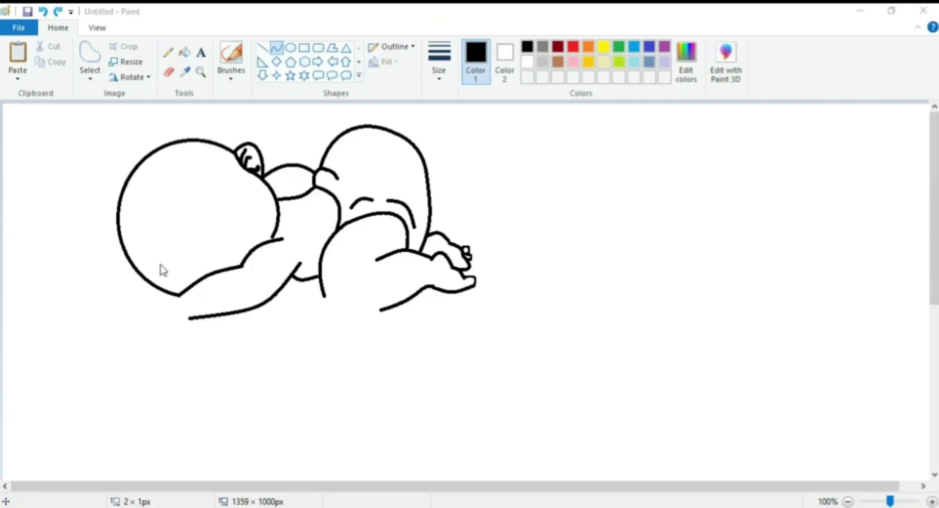
Draw two short curved eyebrows on the face with a curved closed eye beside each one.
drag(162, 265, 174, 237)
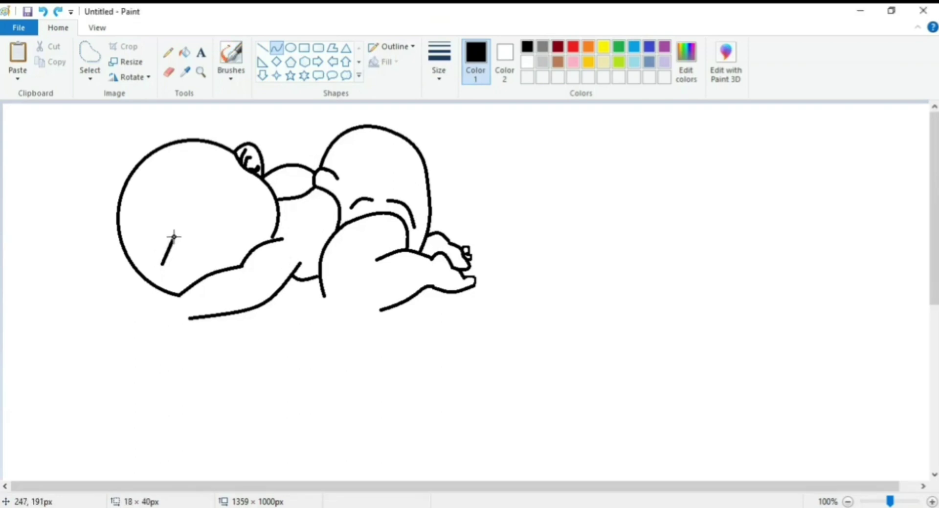
mouse_move(199, 200)
mouse_down()
mouse_move(206, 179)
mouse_move(196, 181)
mouse_up()
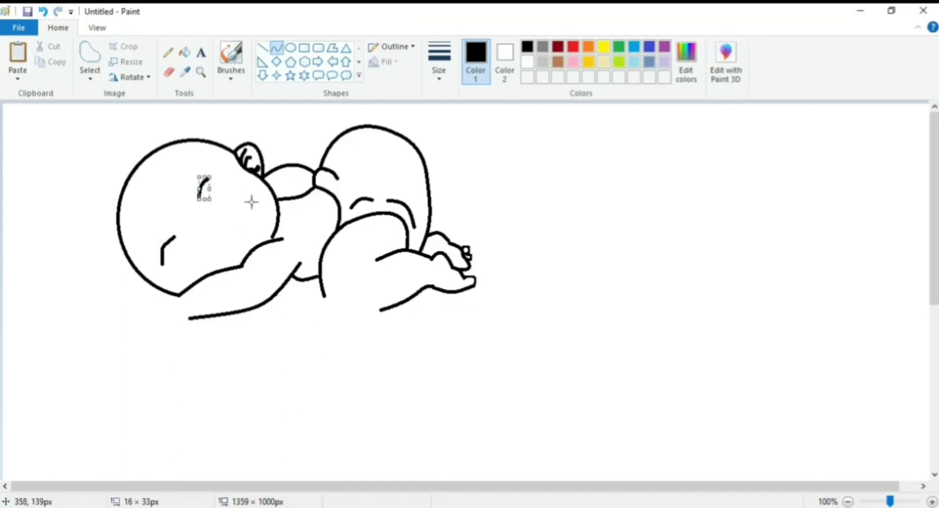
mouse_move(178, 270)
mouse_down()
mouse_move(186, 252)
mouse_move(191, 259)
mouse_up()
drag(210, 205, 224, 192)
Pencil a small nose on the face and draw a short curved mouth near the arm.
click(167, 53)
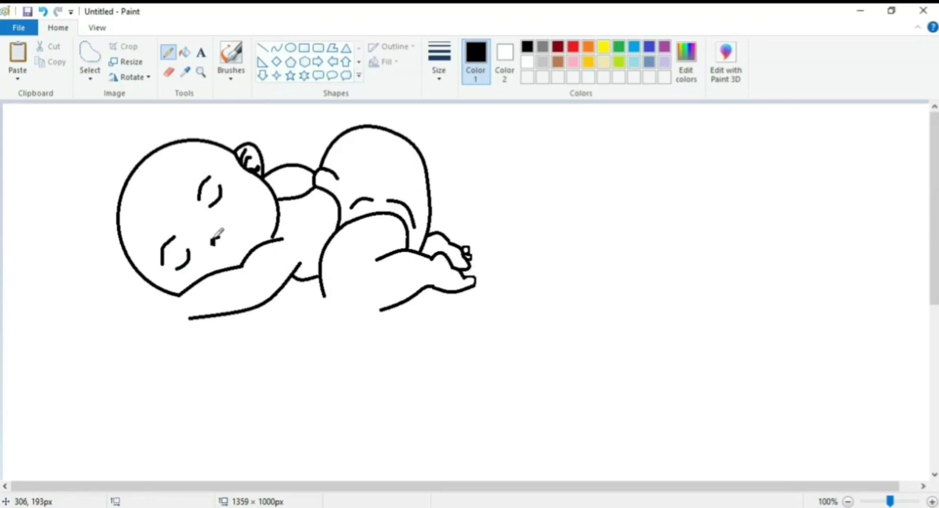
click(276, 48)
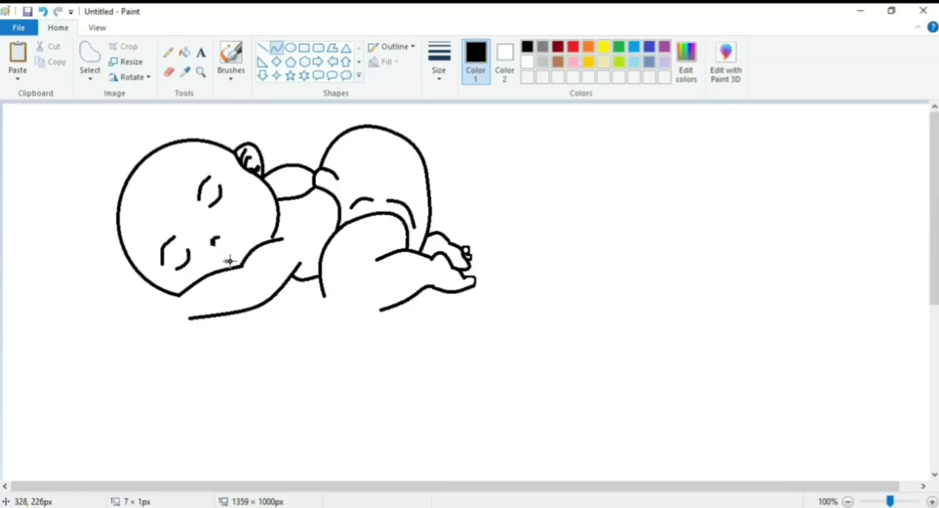
drag(229, 261, 240, 242)
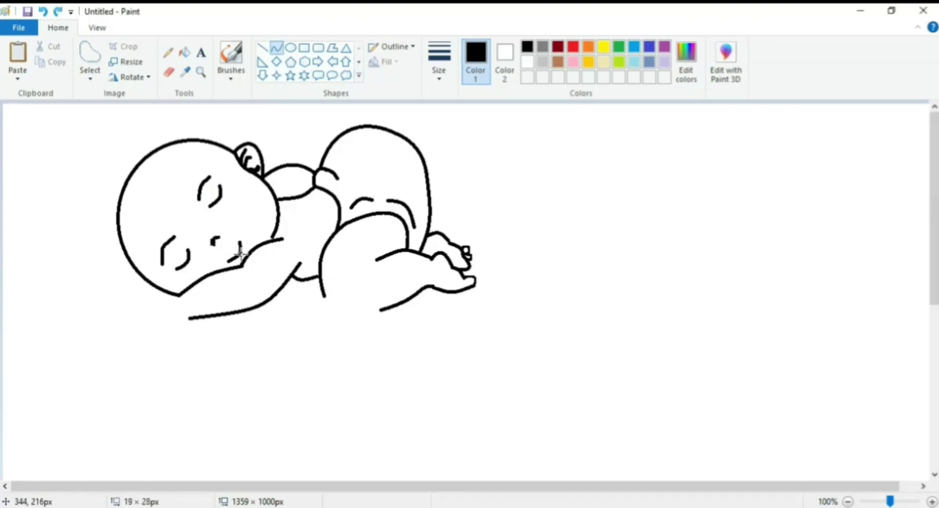
click(240, 253)
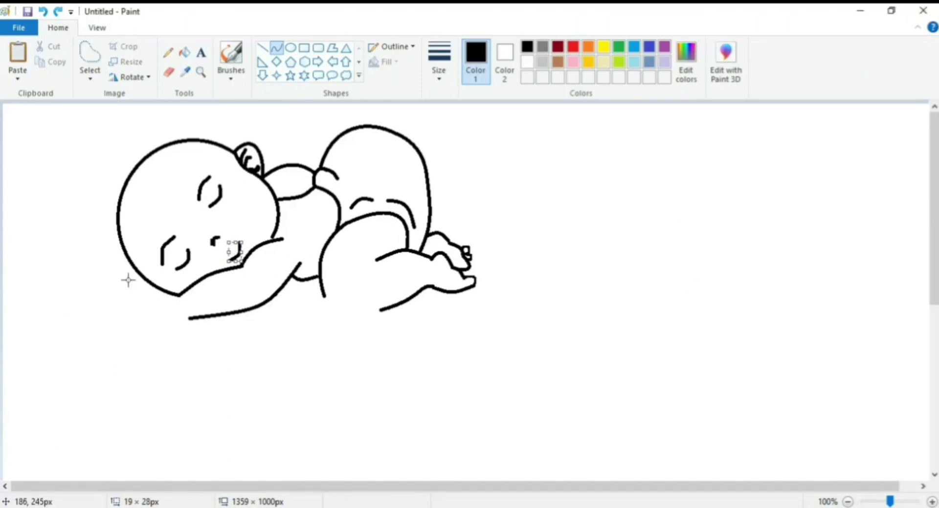
Sketch a jagged hair outline around the top of the head and fill it with black.
click(167, 53)
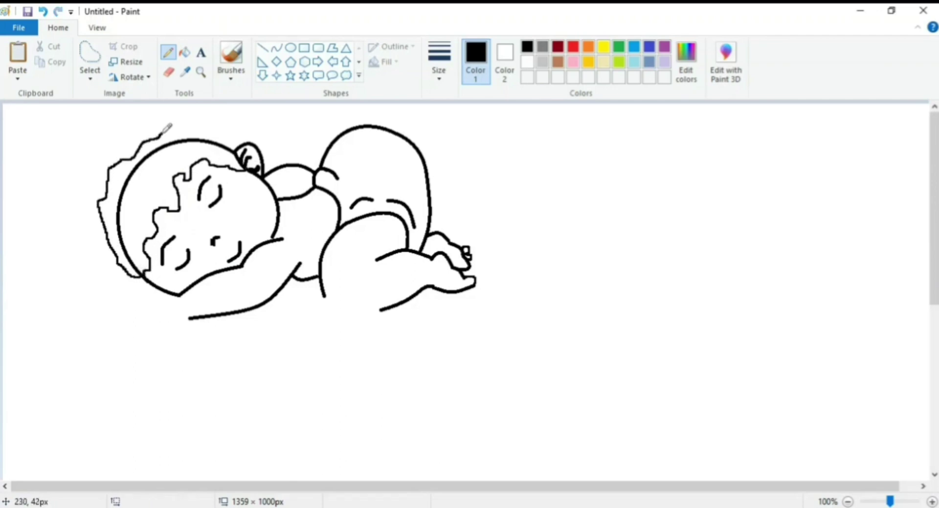
click(185, 52)
click(142, 189)
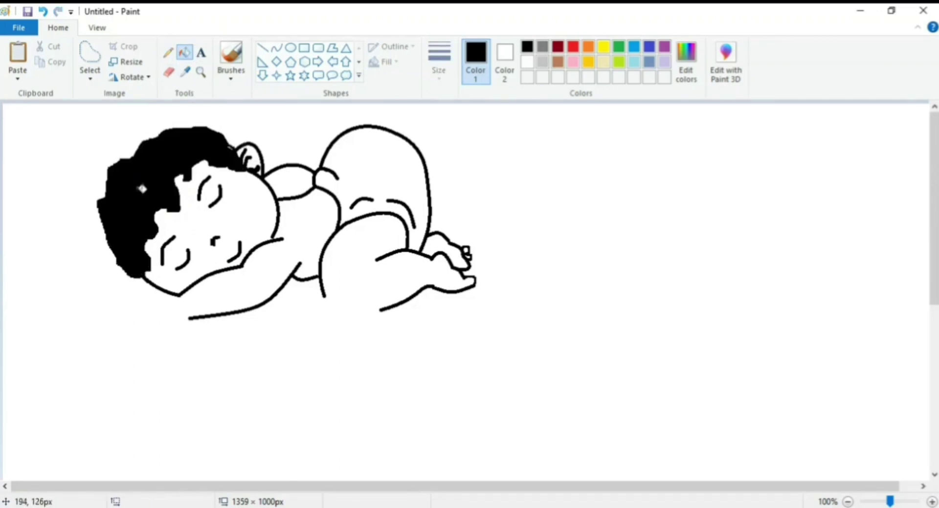
Pencil small extensions along the hair's edges near the ear and forehead, and fill them with black.
click(167, 53)
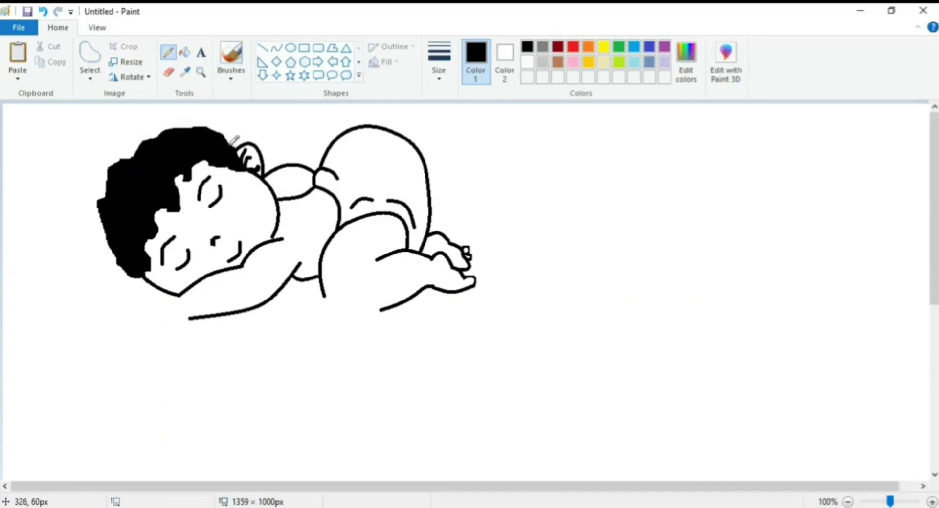
click(185, 53)
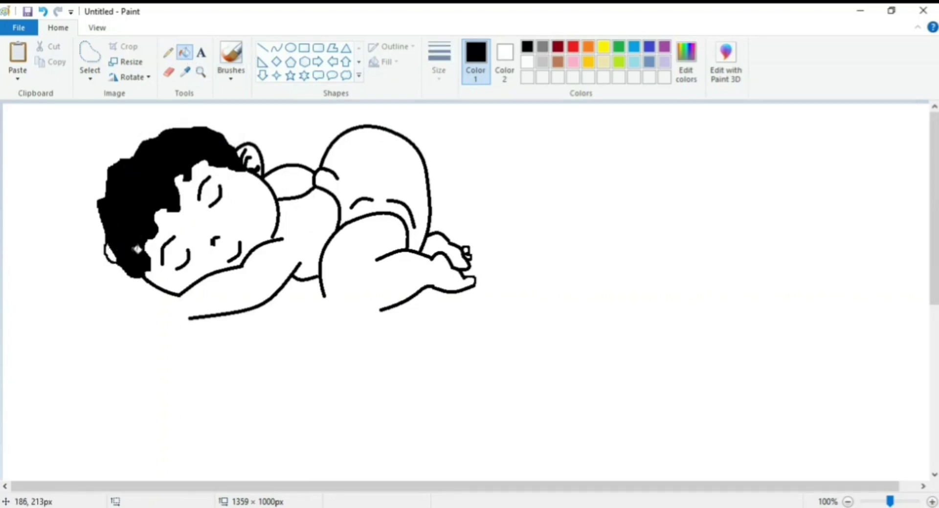
click(167, 52)
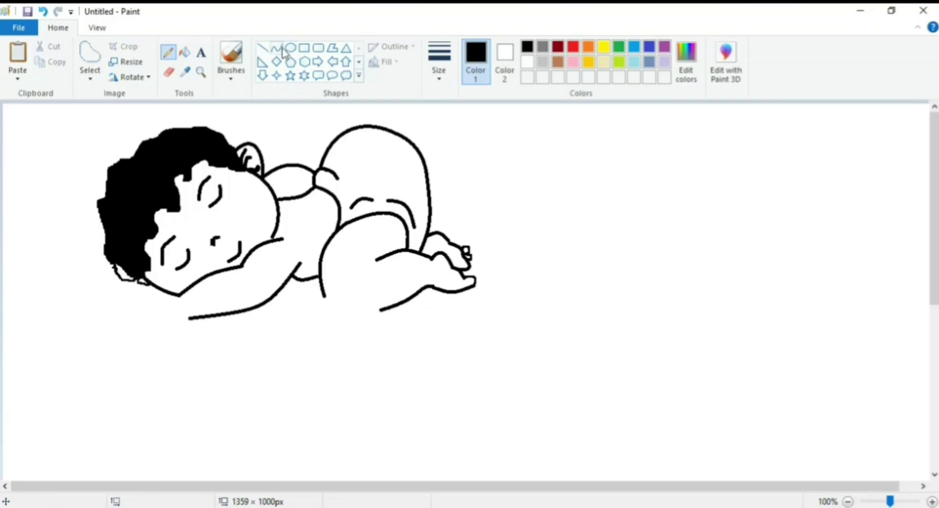
click(184, 52)
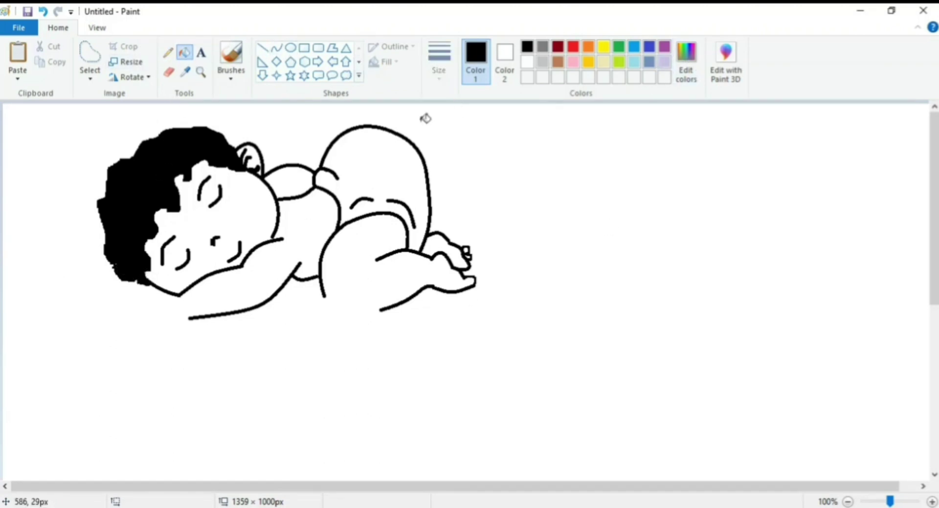
click(167, 53)
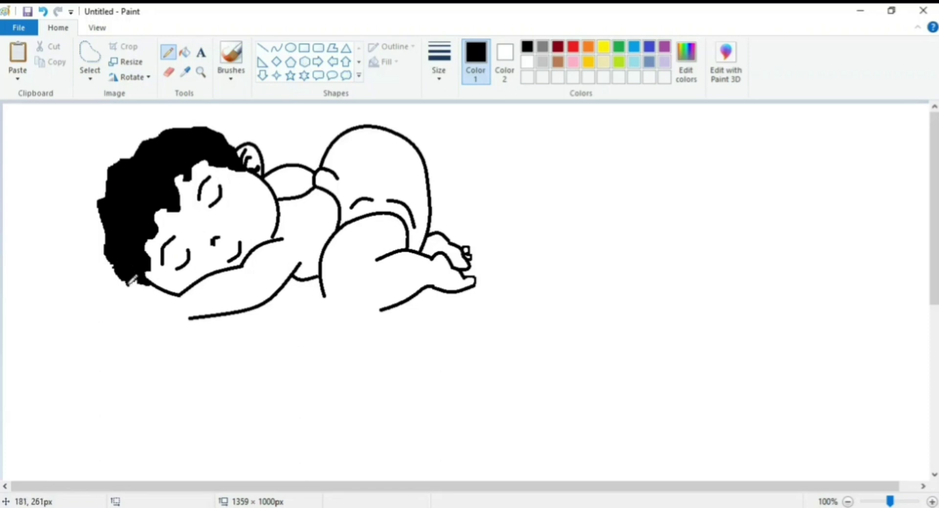
click(184, 52)
click(135, 284)
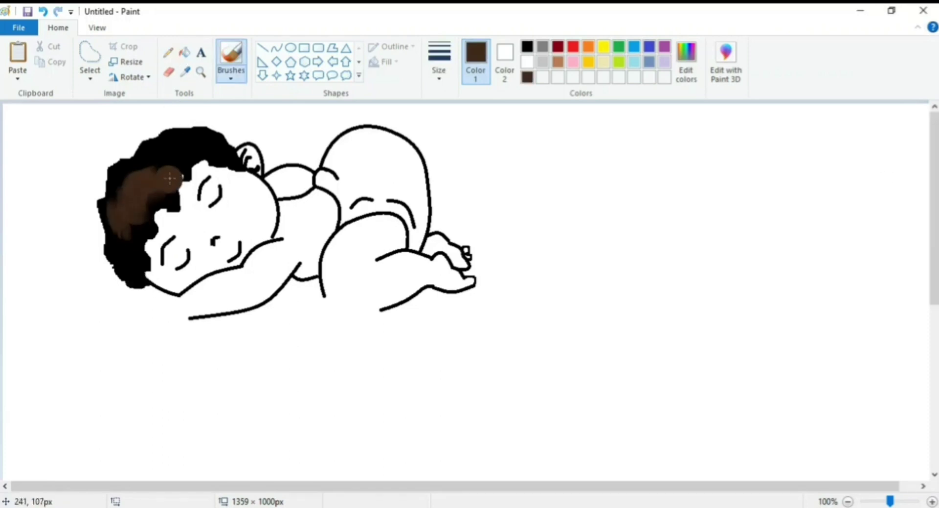
Brush dark brown highlights through the middle of the black hair, and switch back to the Curve tool in black.
mouse_move(162, 157)
mouse_down()
mouse_move(121, 195)
mouse_move(127, 267)
mouse_up()
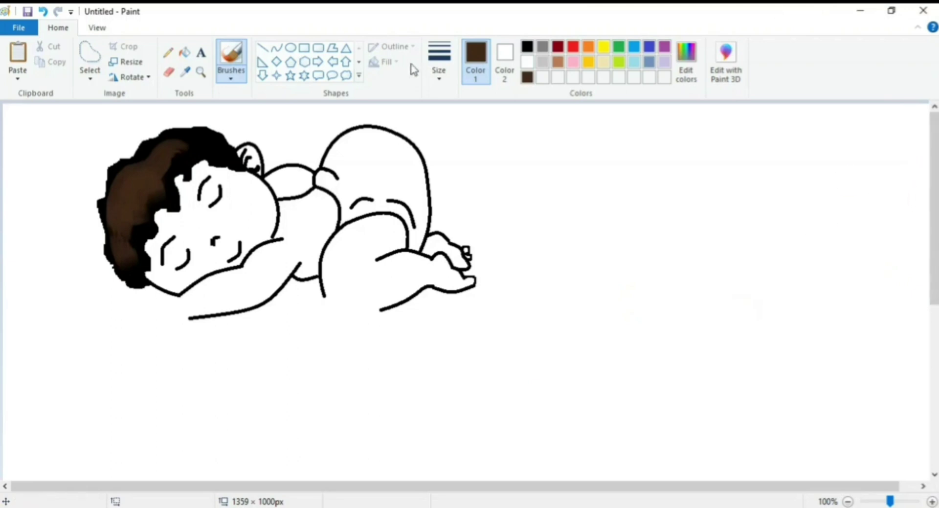
click(526, 47)
click(276, 48)
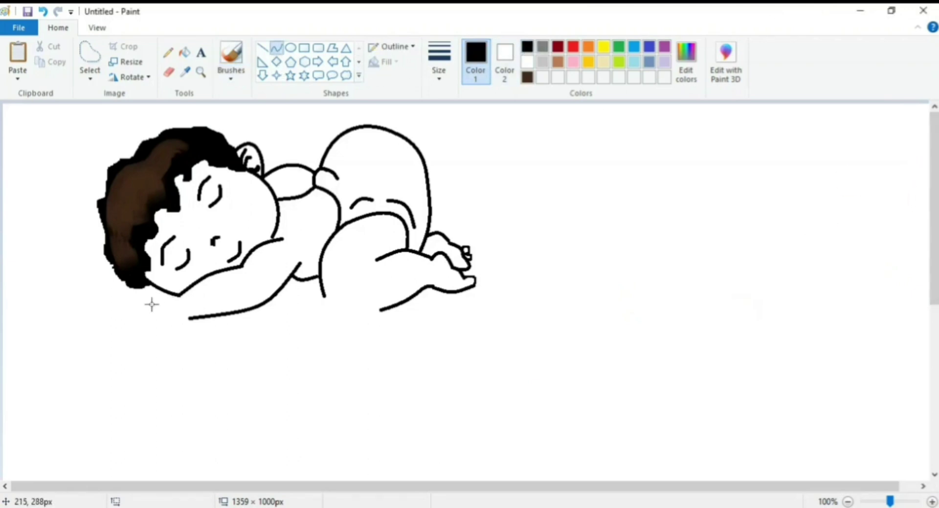
Erase the loose end of the forearm's lower line and draw an arched cloud curve below the chin and across that end.
click(168, 72)
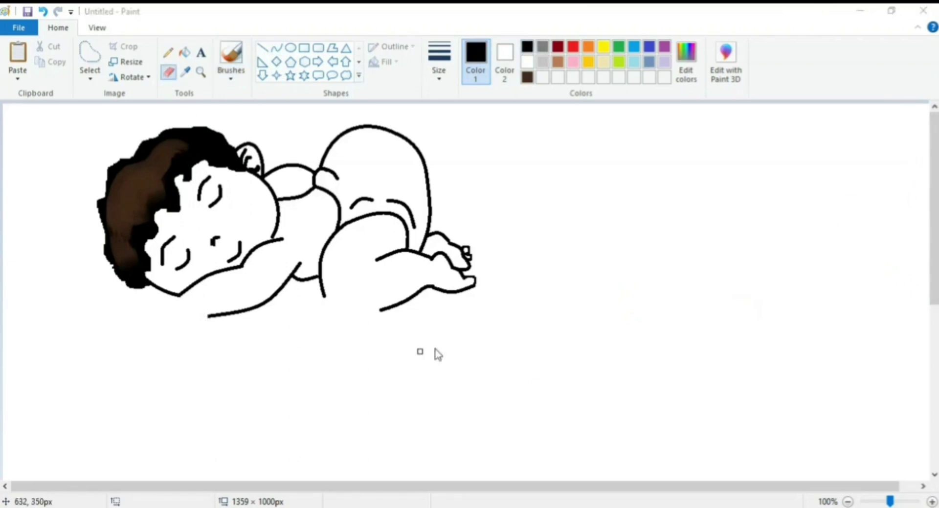
click(277, 48)
mouse_move(156, 302)
mouse_down()
mouse_move(213, 325)
mouse_move(185, 293)
mouse_move(199, 295)
mouse_up()
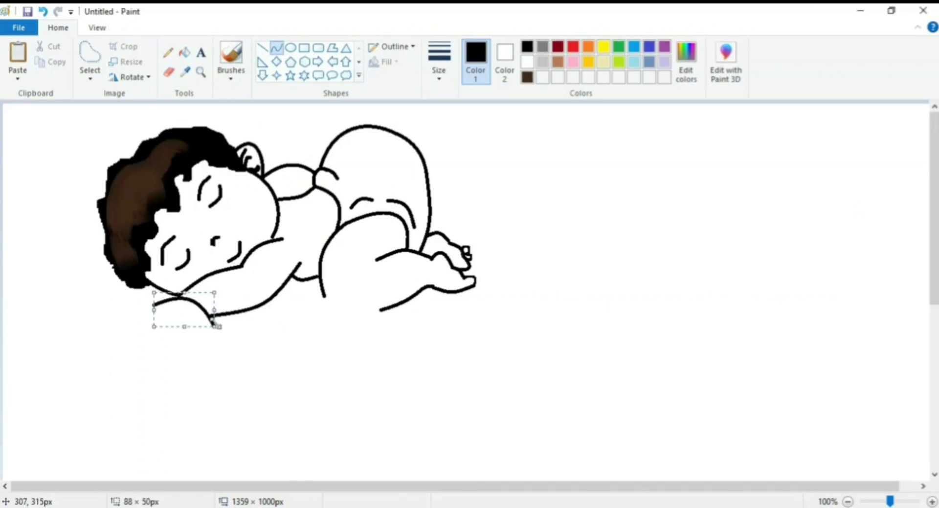
click(261, 354)
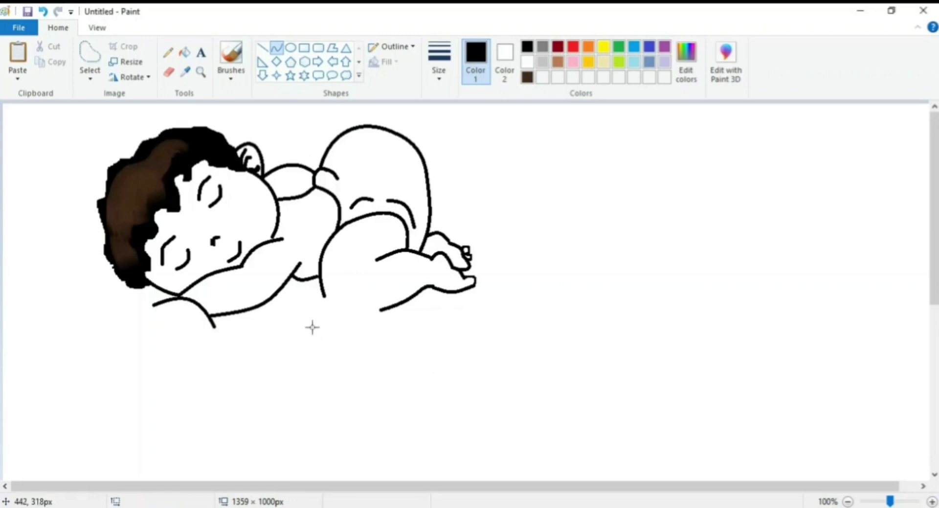
Draw an arched cloud curve under the thigh and two upward-opening curves below the baby for the cloud's inner folds.
mouse_move(303, 323)
mouse_down()
mouse_move(383, 325)
mouse_move(352, 298)
mouse_move(374, 299)
mouse_move(333, 313)
mouse_up()
click(393, 354)
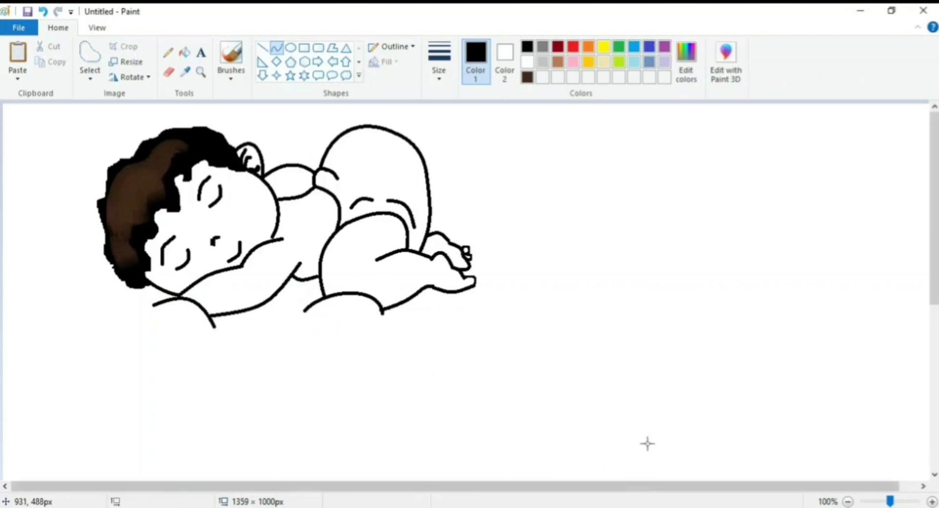
mouse_move(314, 368)
mouse_down()
mouse_move(387, 360)
mouse_move(376, 382)
mouse_up()
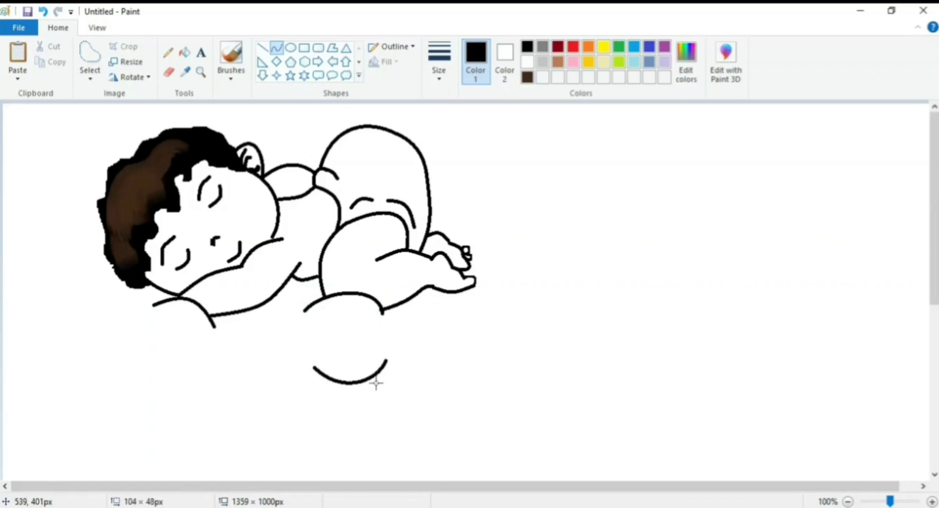
click(375, 382)
click(438, 382)
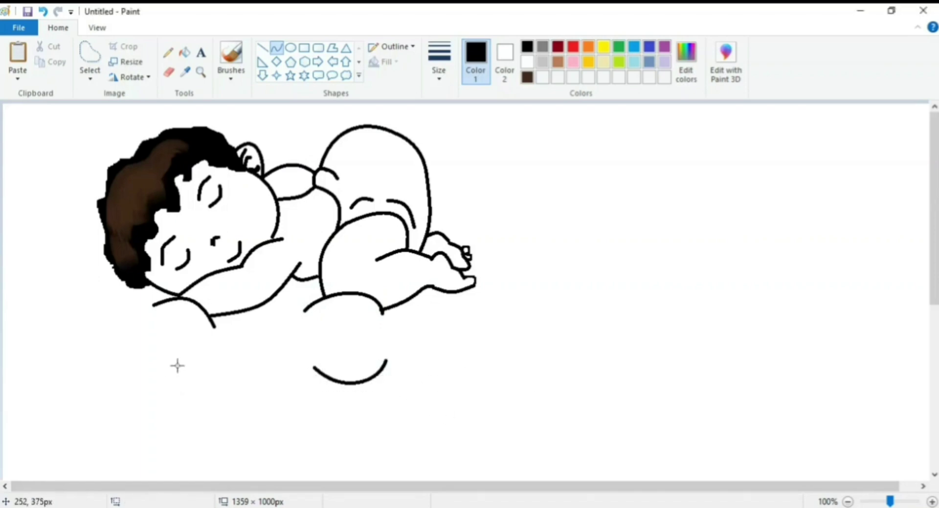
mouse_move(180, 365)
mouse_down()
mouse_move(241, 384)
mouse_move(209, 395)
mouse_move(219, 407)
mouse_up()
click(220, 407)
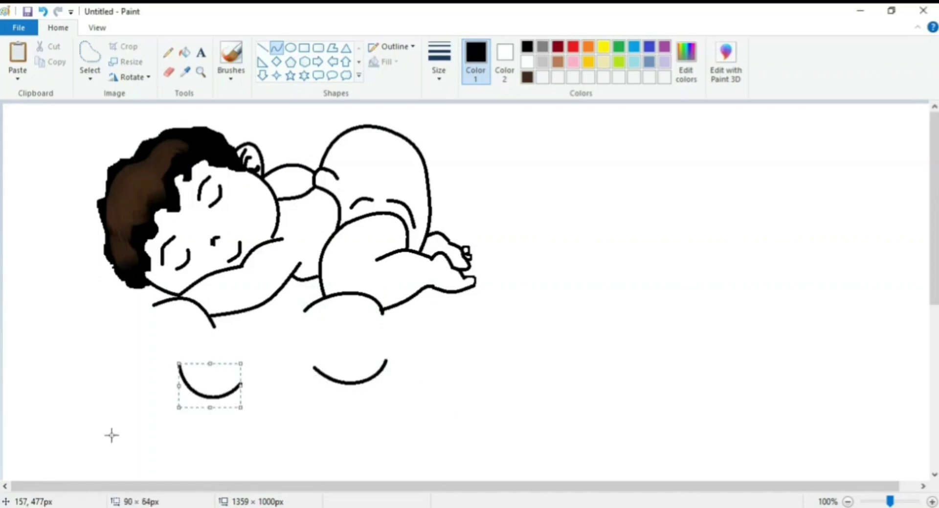
Draw a short fold curve at the cloud's left and two large rounded bumps along its bottom edge.
mouse_move(95, 337)
mouse_down()
mouse_move(101, 352)
mouse_move(134, 361)
mouse_up()
mouse_move(105, 361)
mouse_down()
mouse_move(97, 368)
mouse_move(196, 396)
mouse_up()
click(114, 369)
click(98, 361)
drag(148, 379, 111, 437)
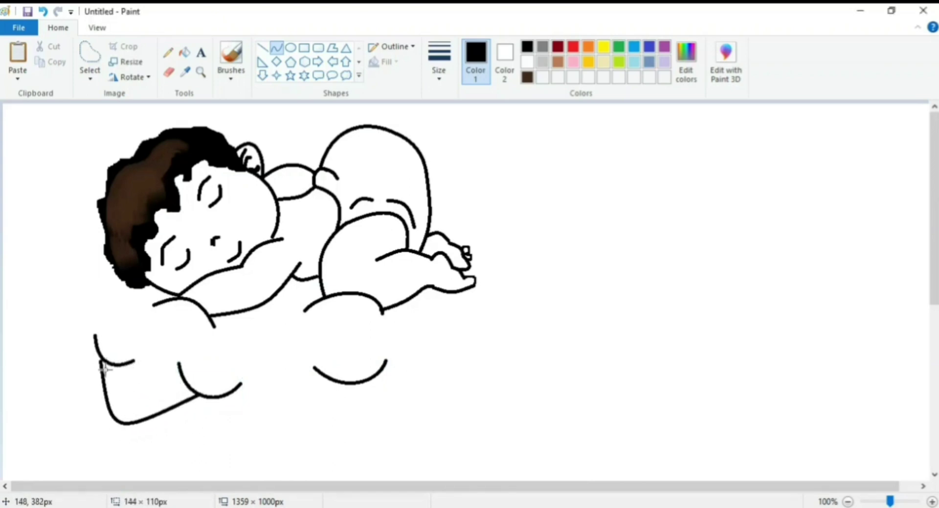
drag(105, 370, 171, 438)
drag(213, 398, 339, 437)
click(386, 391)
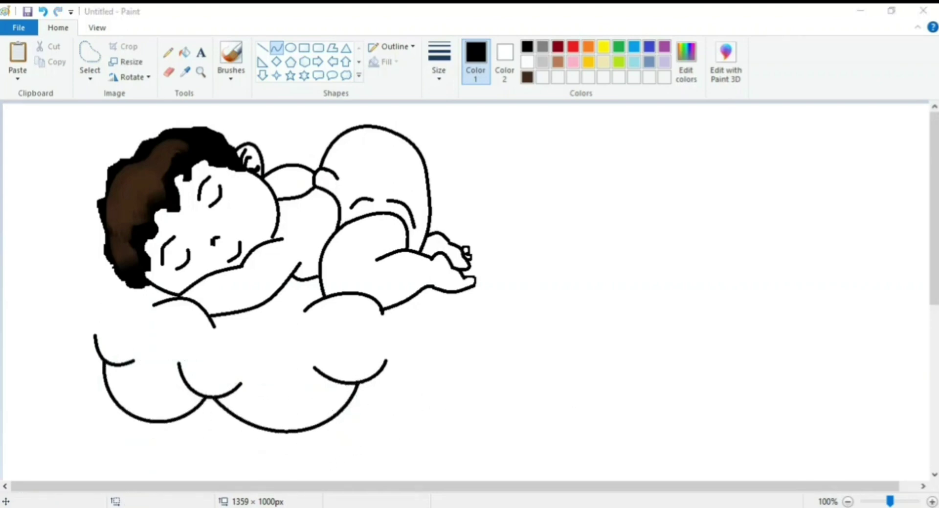
Draw a short fold curve below the feet and a rounded bump beneath it at the cloud's lower right.
drag(433, 342, 464, 309)
drag(455, 325, 464, 334)
drag(465, 328, 467, 326)
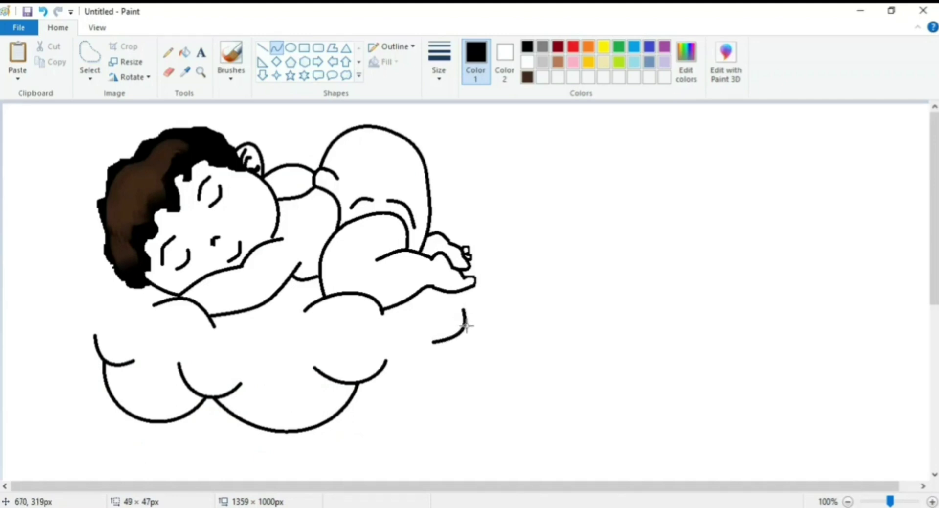
drag(370, 380, 459, 335)
mouse_move(447, 348)
mouse_down()
mouse_move(453, 355)
mouse_move(437, 404)
mouse_up()
drag(462, 376, 467, 370)
Complete the cloud outline with rounded bumps behind the diaper and feet and around the left side up to the hair.
drag(427, 167, 481, 233)
drag(458, 182, 468, 165)
drag(486, 208, 468, 321)
drag(481, 294, 505, 274)
drag(496, 298, 493, 301)
drag(96, 351, 54, 235)
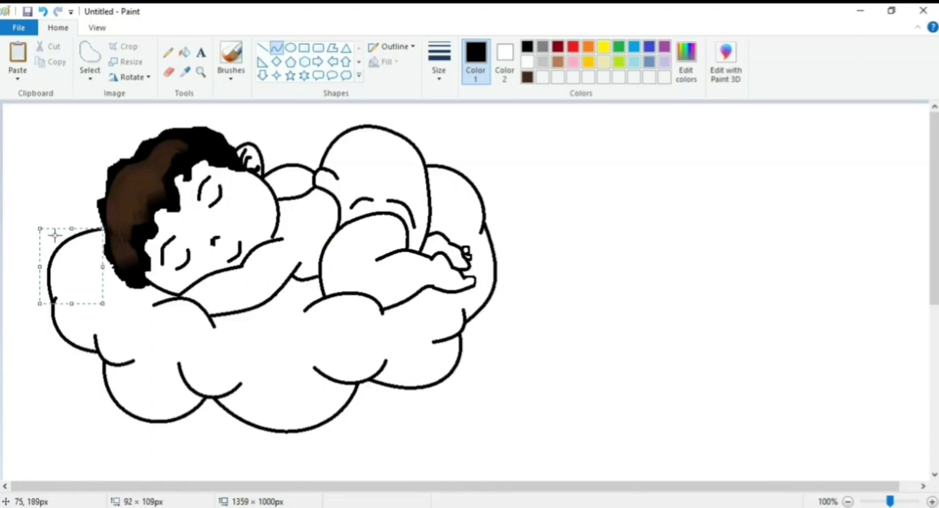
click(677, 335)
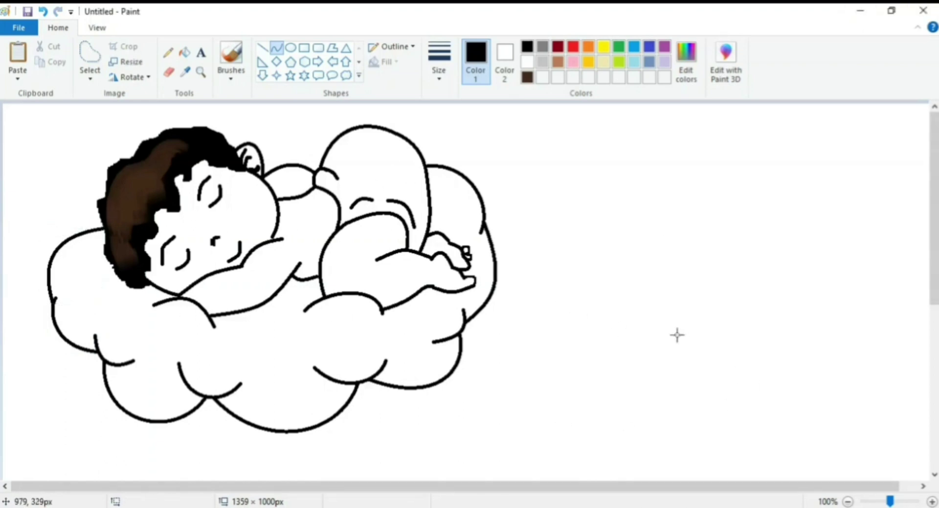
Fill the baby's diaper with light turquoise.
click(634, 62)
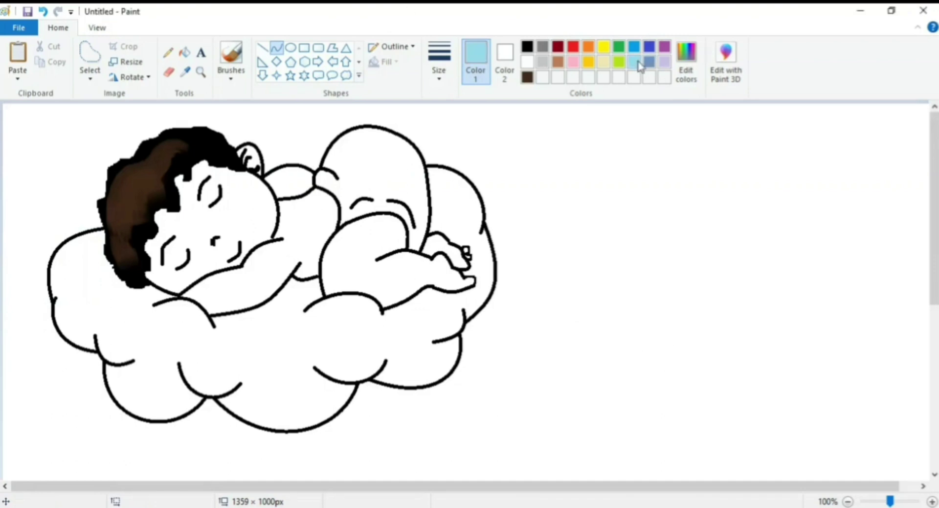
click(185, 52)
click(342, 143)
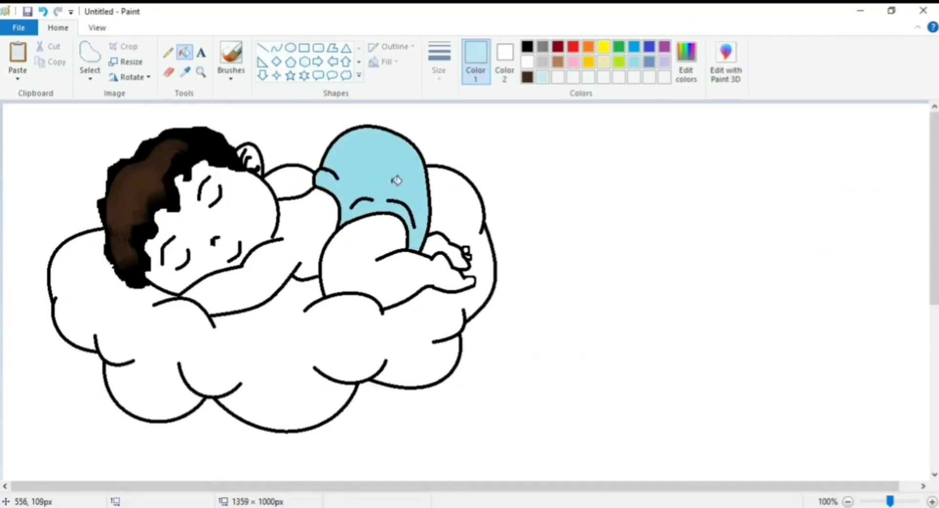
Paint a paler blue highlight on the upper part of the diaper with the watercolour brush.
click(232, 77)
click(315, 128)
click(232, 79)
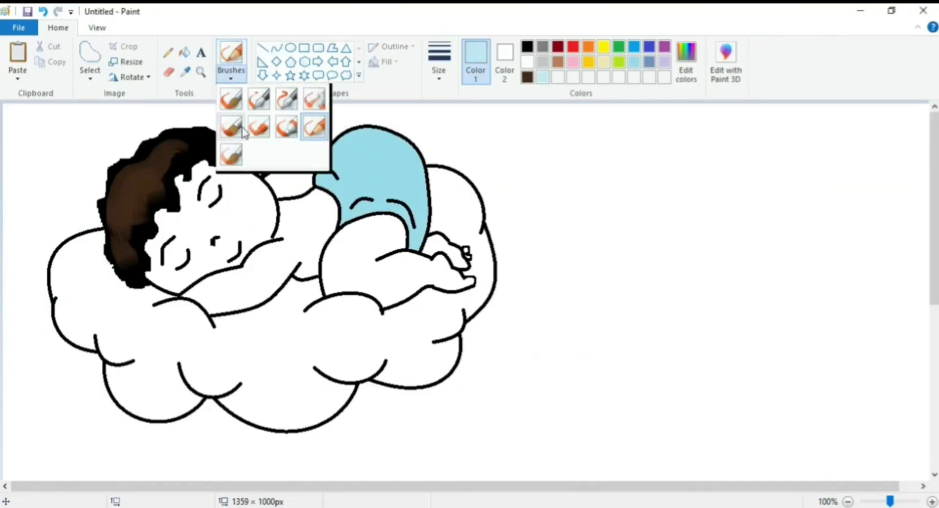
click(232, 155)
mouse_move(390, 155)
mouse_down()
mouse_move(402, 164)
mouse_move(363, 156)
mouse_move(403, 150)
mouse_up()
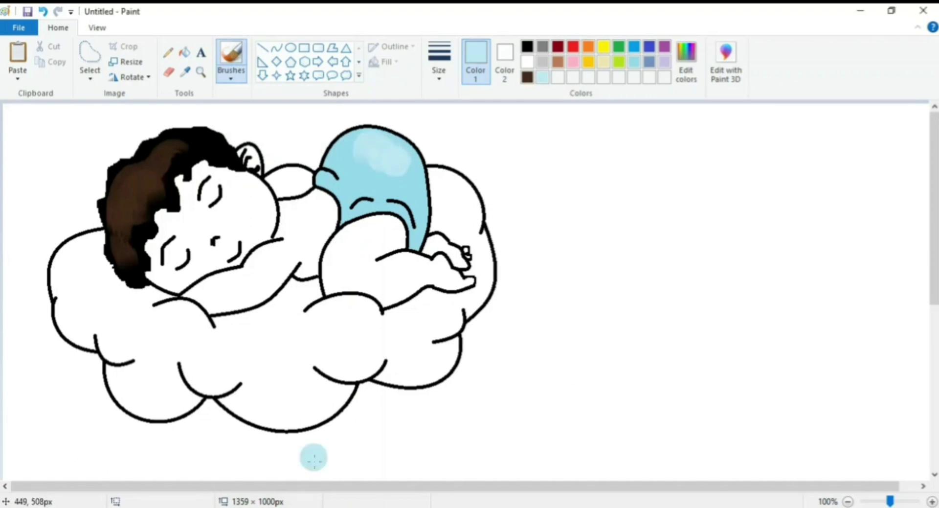
Brush pale blue shading along the cloud's bottom and left bumps, undoing and repainting the strokes that go wrong.
mouse_move(251, 401)
mouse_down()
mouse_move(321, 401)
mouse_move(268, 413)
mouse_move(240, 402)
mouse_move(142, 402)
mouse_move(110, 331)
mouse_move(87, 330)
mouse_move(64, 310)
mouse_move(80, 250)
mouse_move(96, 264)
mouse_up()
key(ctrl+z)
drag(76, 321, 71, 289)
drag(70, 281, 83, 238)
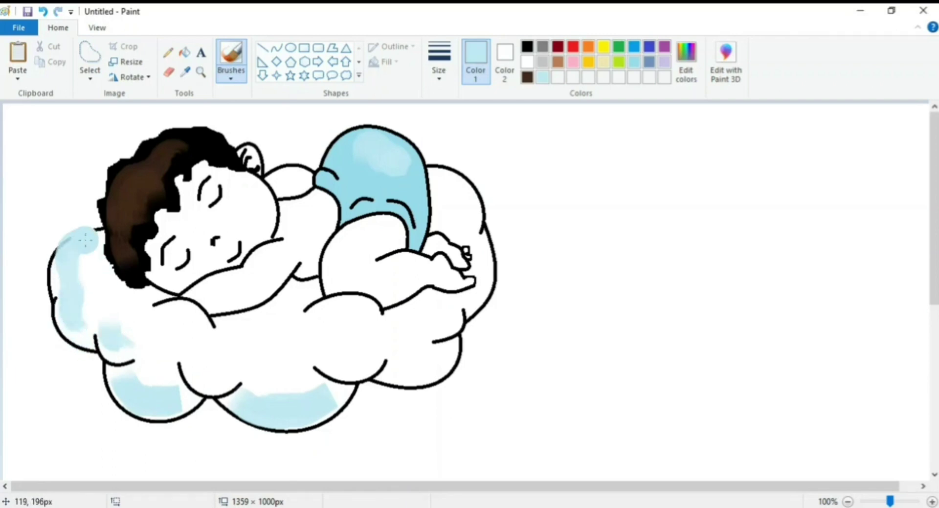
key(ctrl+z)
drag(71, 318, 85, 335)
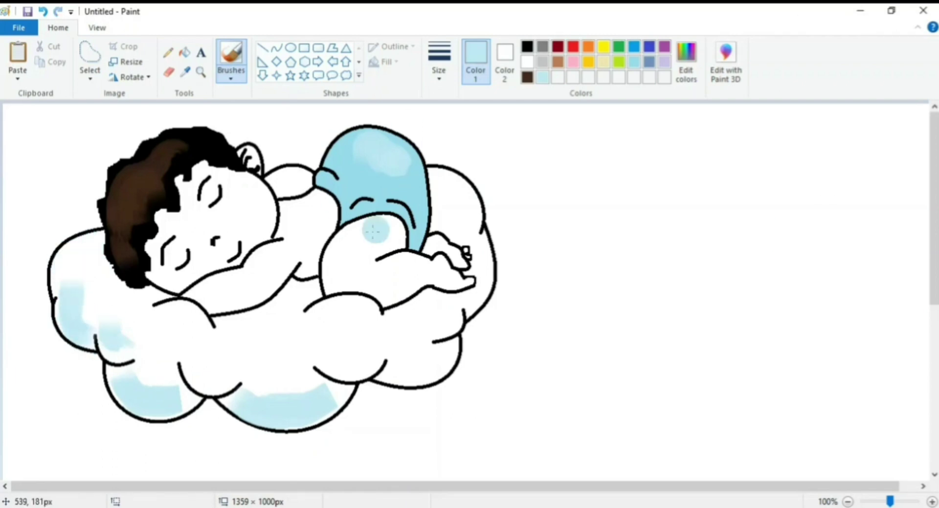
mouse_move(62, 258)
mouse_down()
mouse_move(67, 273)
mouse_move(92, 243)
mouse_move(64, 271)
mouse_up()
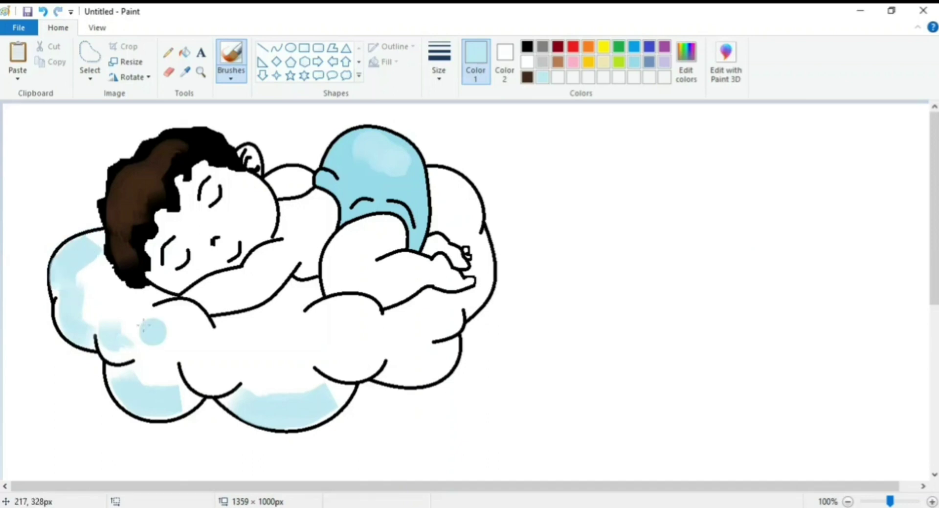
Brush pale blue shading inside the cloud's right-hand bumps and under the baby's belly, redoing unsatisfactory strokes.
mouse_move(335, 353)
mouse_down()
mouse_move(432, 365)
mouse_move(393, 370)
mouse_move(448, 309)
mouse_move(470, 308)
mouse_up()
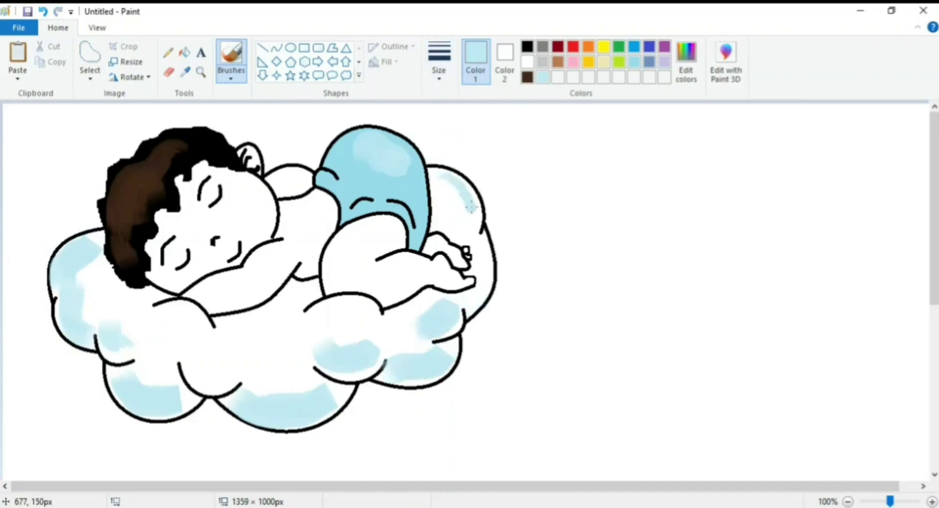
key(ctrl+z)
drag(430, 175, 477, 222)
key(ctrl+z)
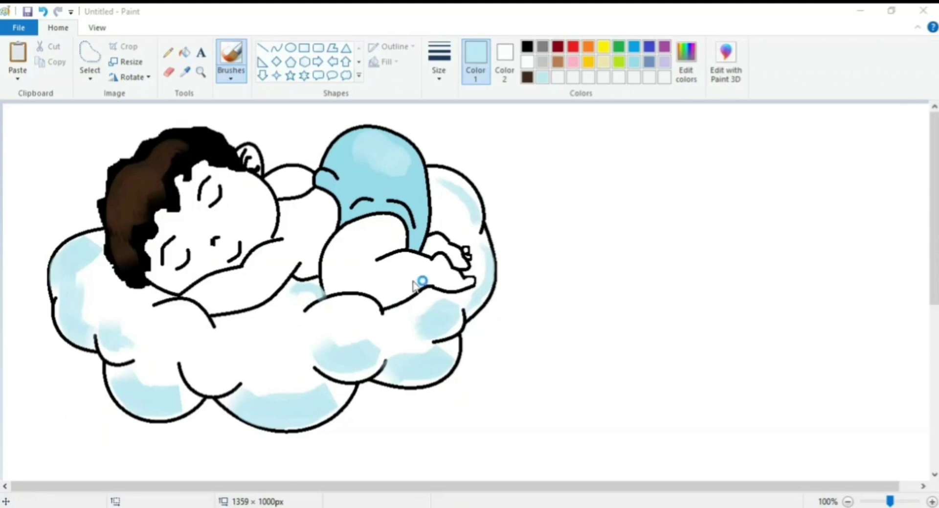
Set the brush to the largest size and lighten the painting colour to a very pale blue.
click(439, 67)
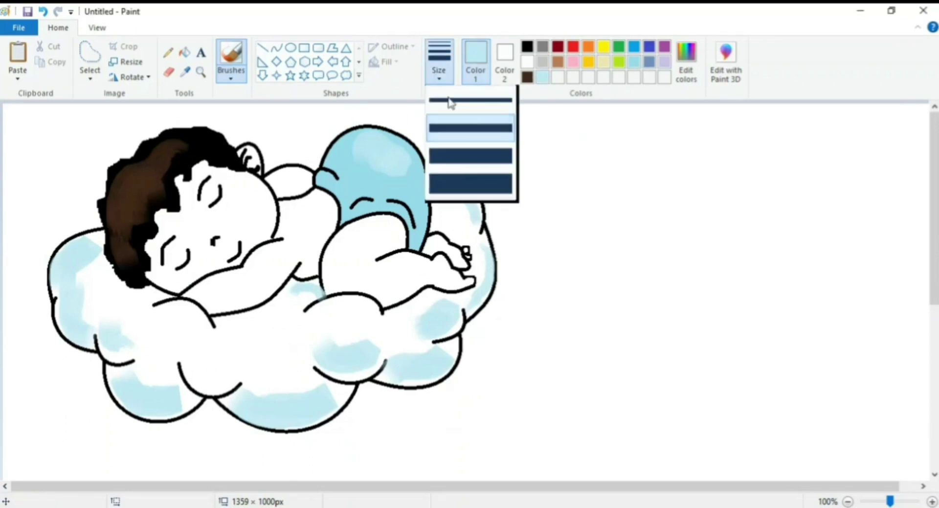
click(454, 183)
drag(274, 357, 186, 340)
key(ctrl+z)
click(697, 78)
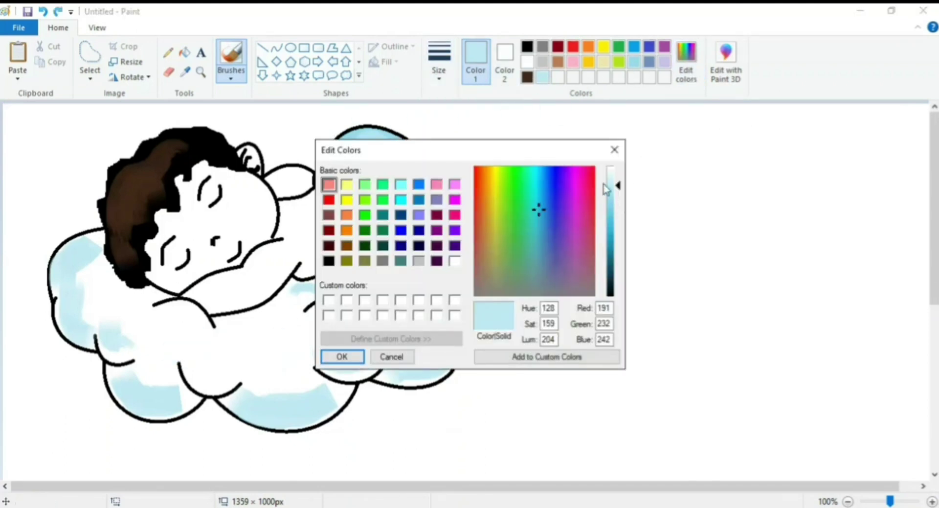
drag(618, 185, 617, 171)
click(344, 357)
Brush the very pale blue across the middle of the cloud and the remaining white areas of its bumps.
mouse_move(316, 338)
mouse_down()
mouse_move(228, 361)
mouse_move(299, 406)
mouse_move(213, 370)
mouse_move(177, 392)
mouse_up()
mouse_move(94, 296)
mouse_down()
mouse_move(114, 304)
mouse_move(94, 242)
mouse_move(119, 295)
mouse_move(229, 341)
mouse_move(231, 330)
mouse_move(306, 295)
mouse_move(364, 311)
mouse_move(378, 345)
mouse_move(405, 315)
mouse_move(436, 307)
mouse_move(408, 345)
mouse_move(437, 347)
mouse_move(422, 320)
mouse_move(492, 297)
mouse_up()
mouse_move(441, 214)
mouse_down()
mouse_move(465, 227)
mouse_move(437, 190)
mouse_move(458, 214)
mouse_up()
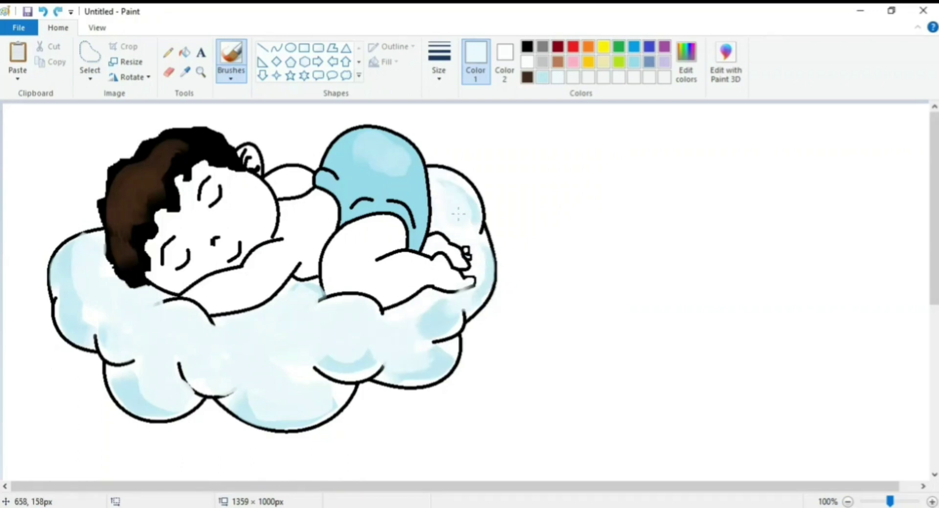
drag(473, 246, 454, 224)
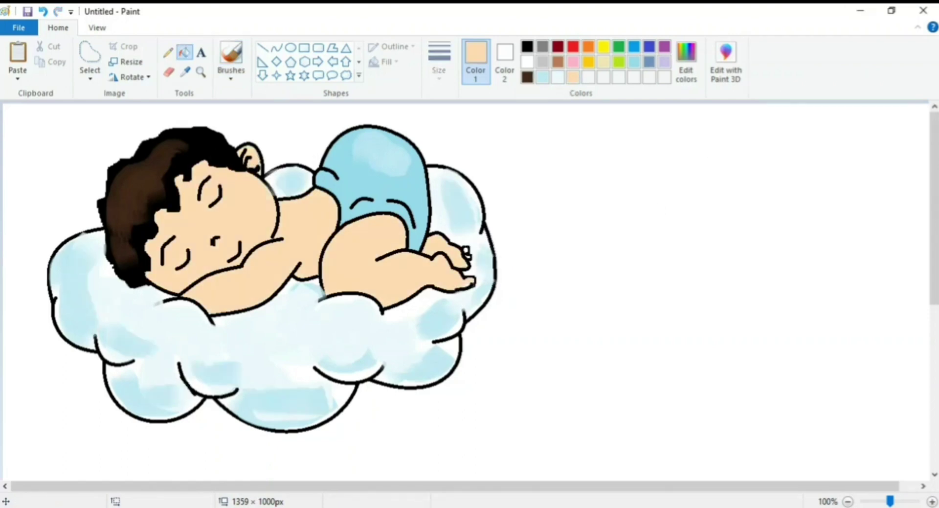
Write beside the drawing "I hope Everyone like my video. Please give me your suggession to improve more." and, lower down, "Thanks for watching.".
mouse_move(521, 115)
mouse_down()
mouse_move(839, 478)
mouse_move(891, 468)
mouse_move(896, 476)
mouse_up()
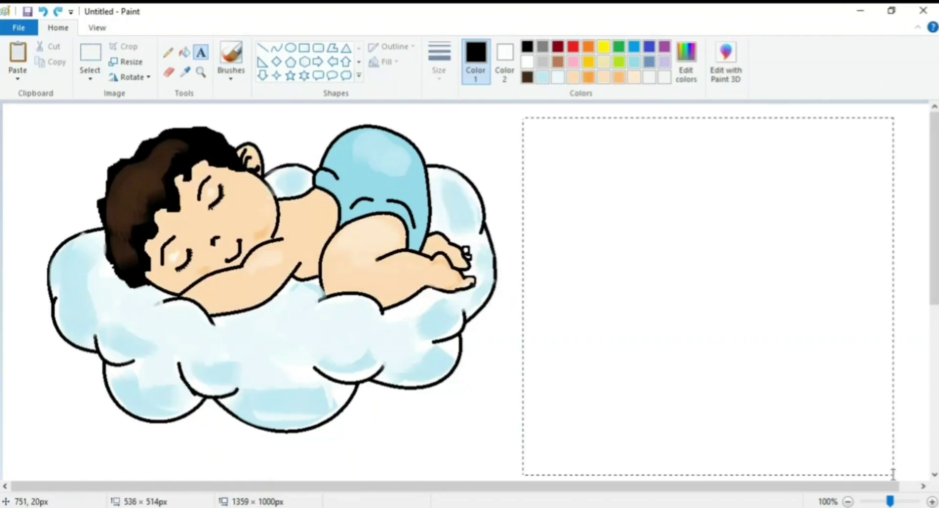
text(I hope )
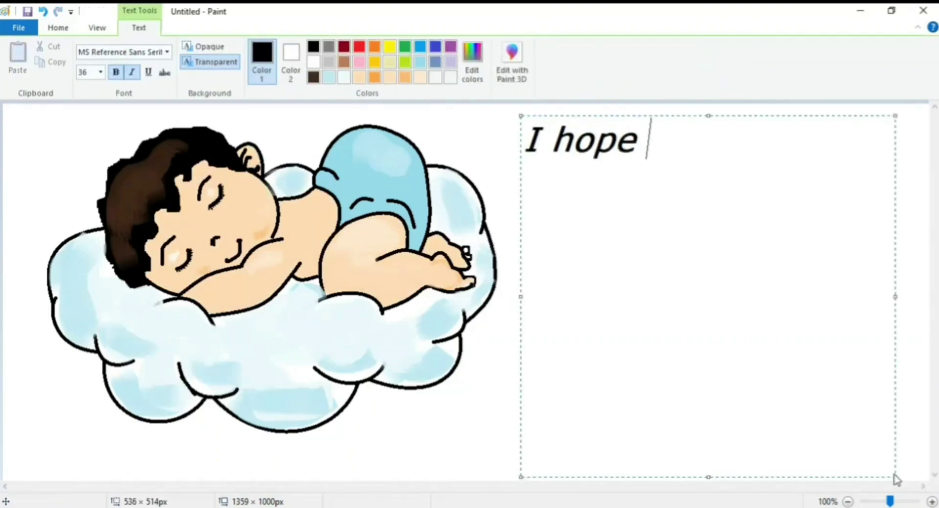
text(Everyone like my video.  )
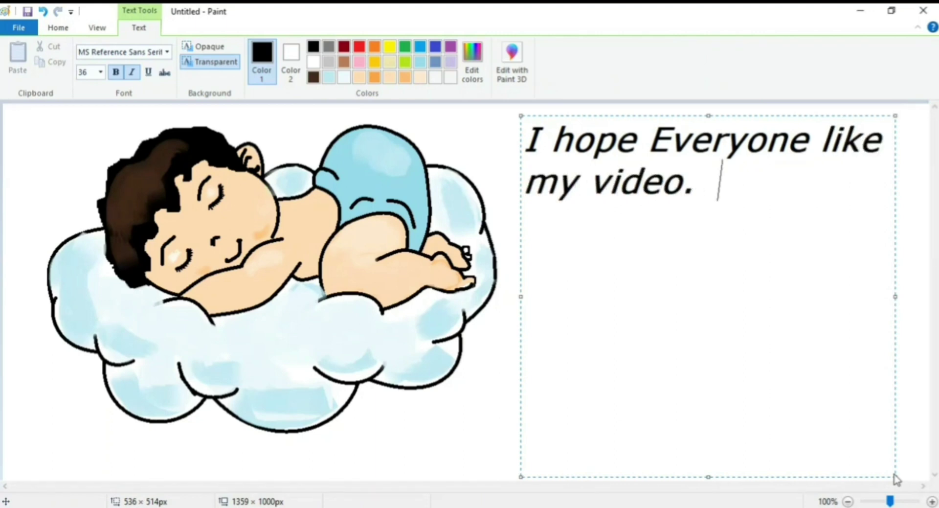
text(Please give me your su)
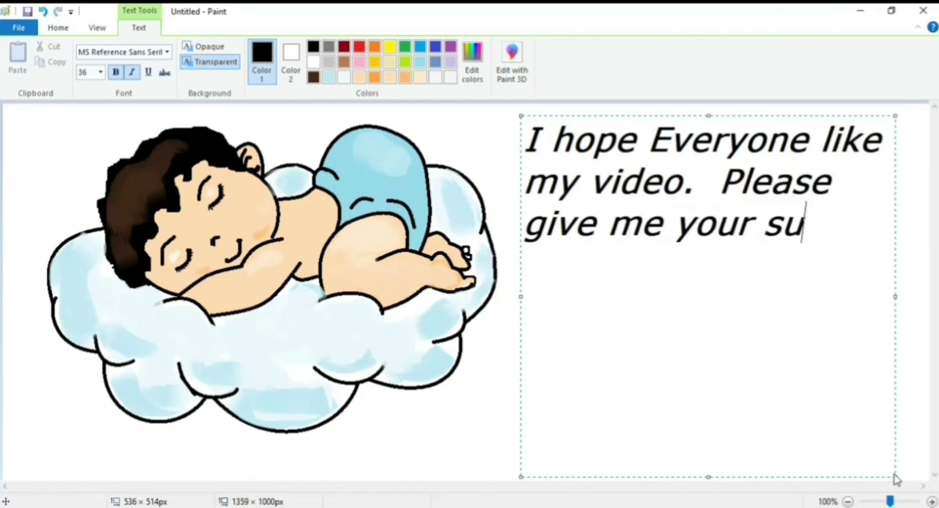
text(ggession to improve more.   )
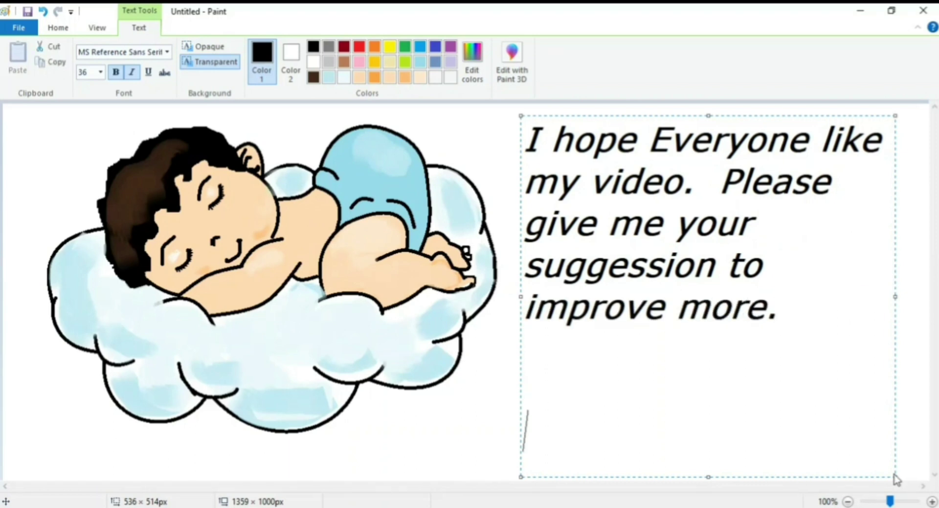
text(Thanks)
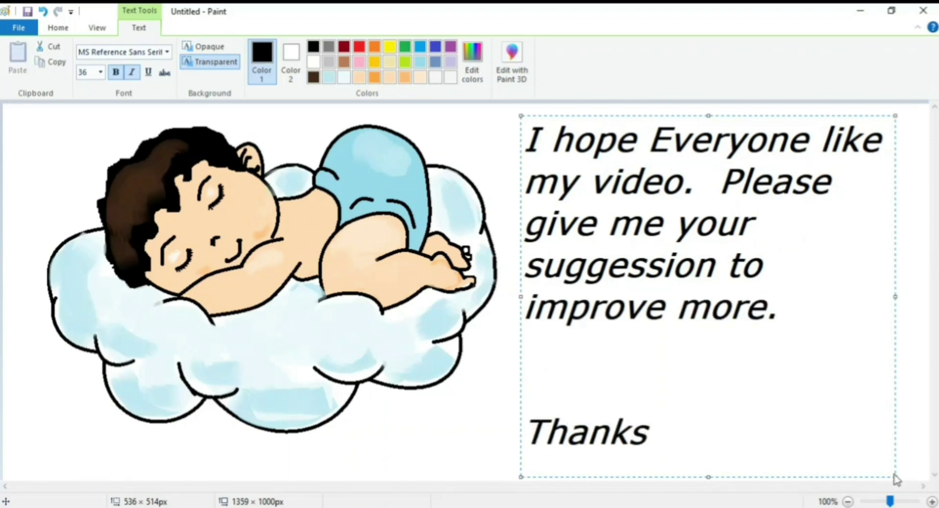
text( for watching.)
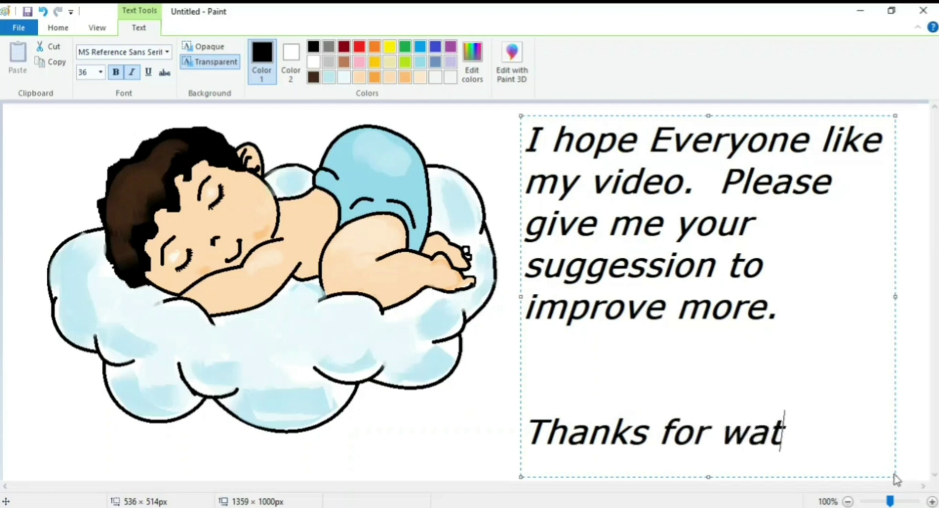
click(509, 455)
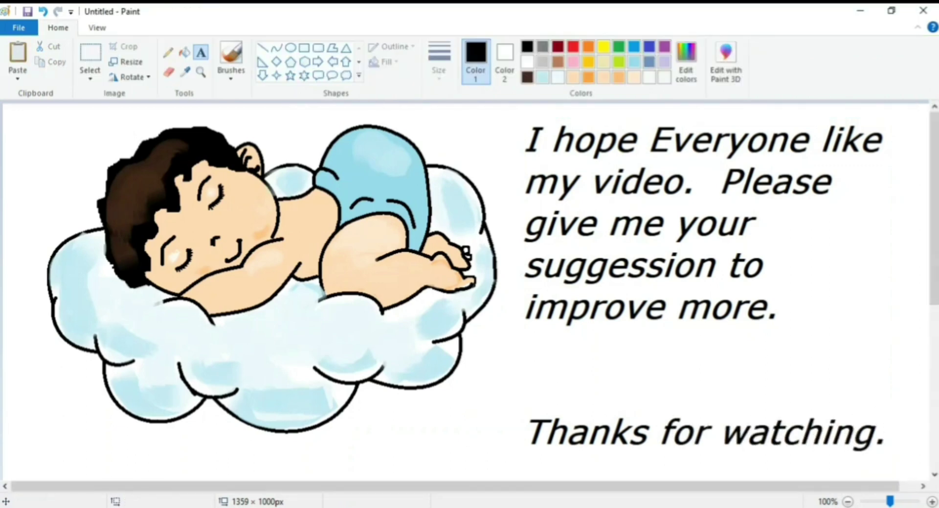